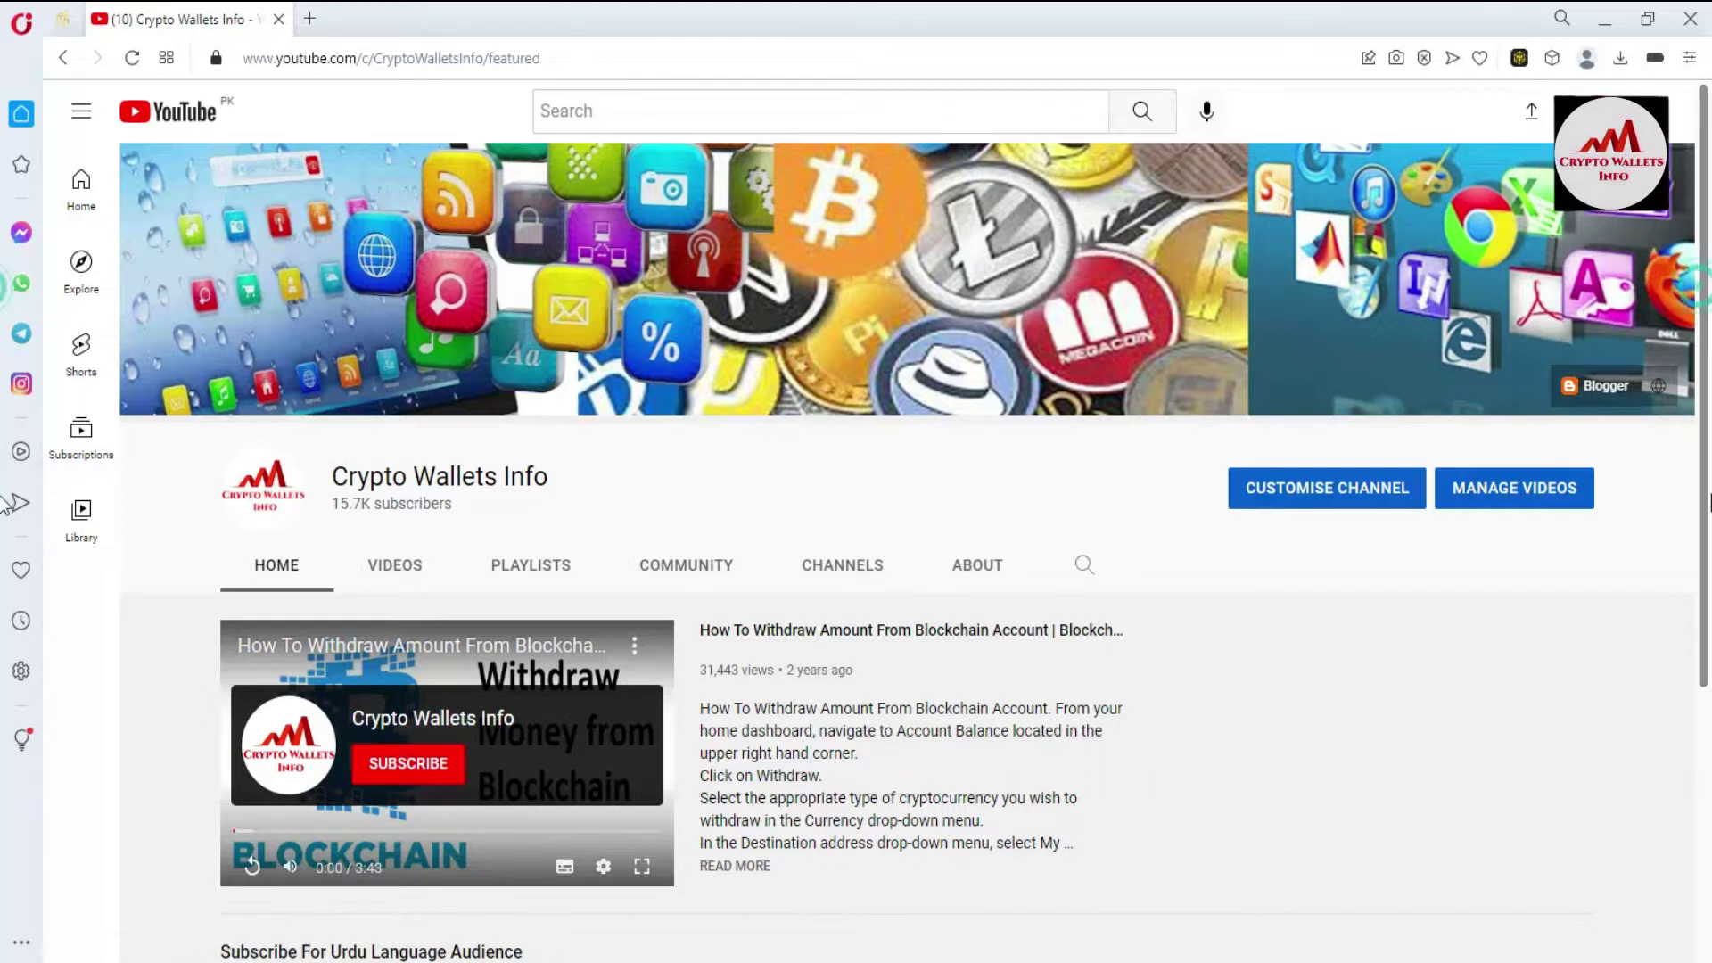
drag(1705, 297, 1707, 558)
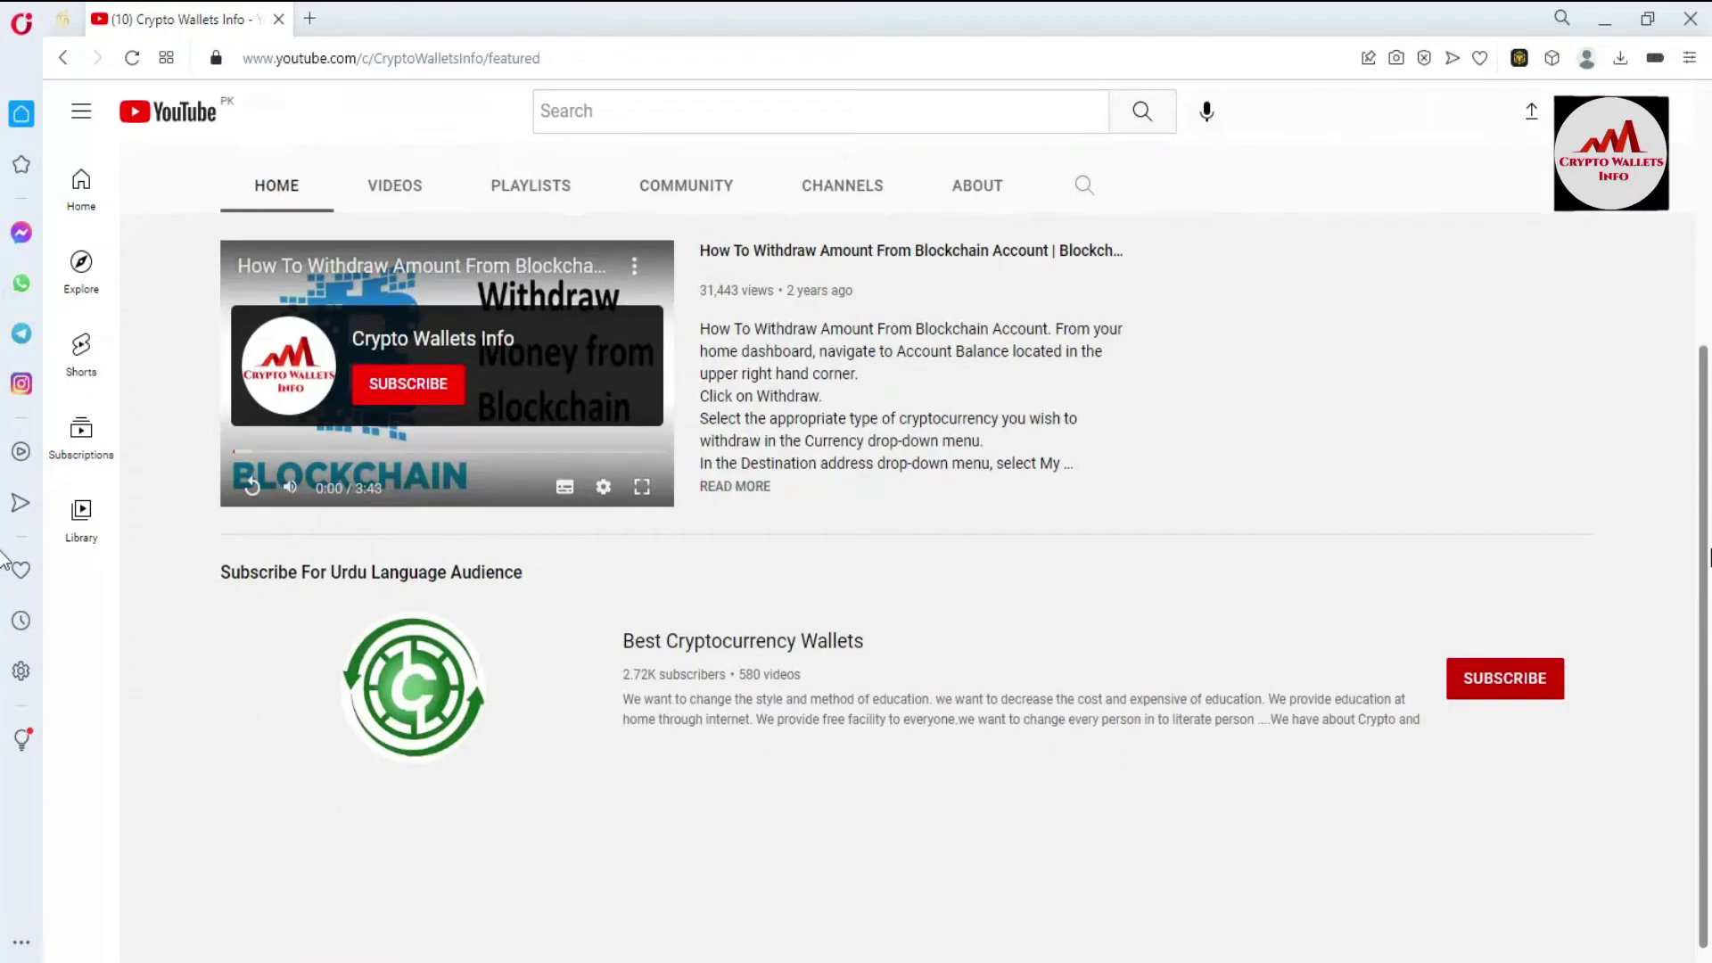
drag(1708, 557, 1708, 172)
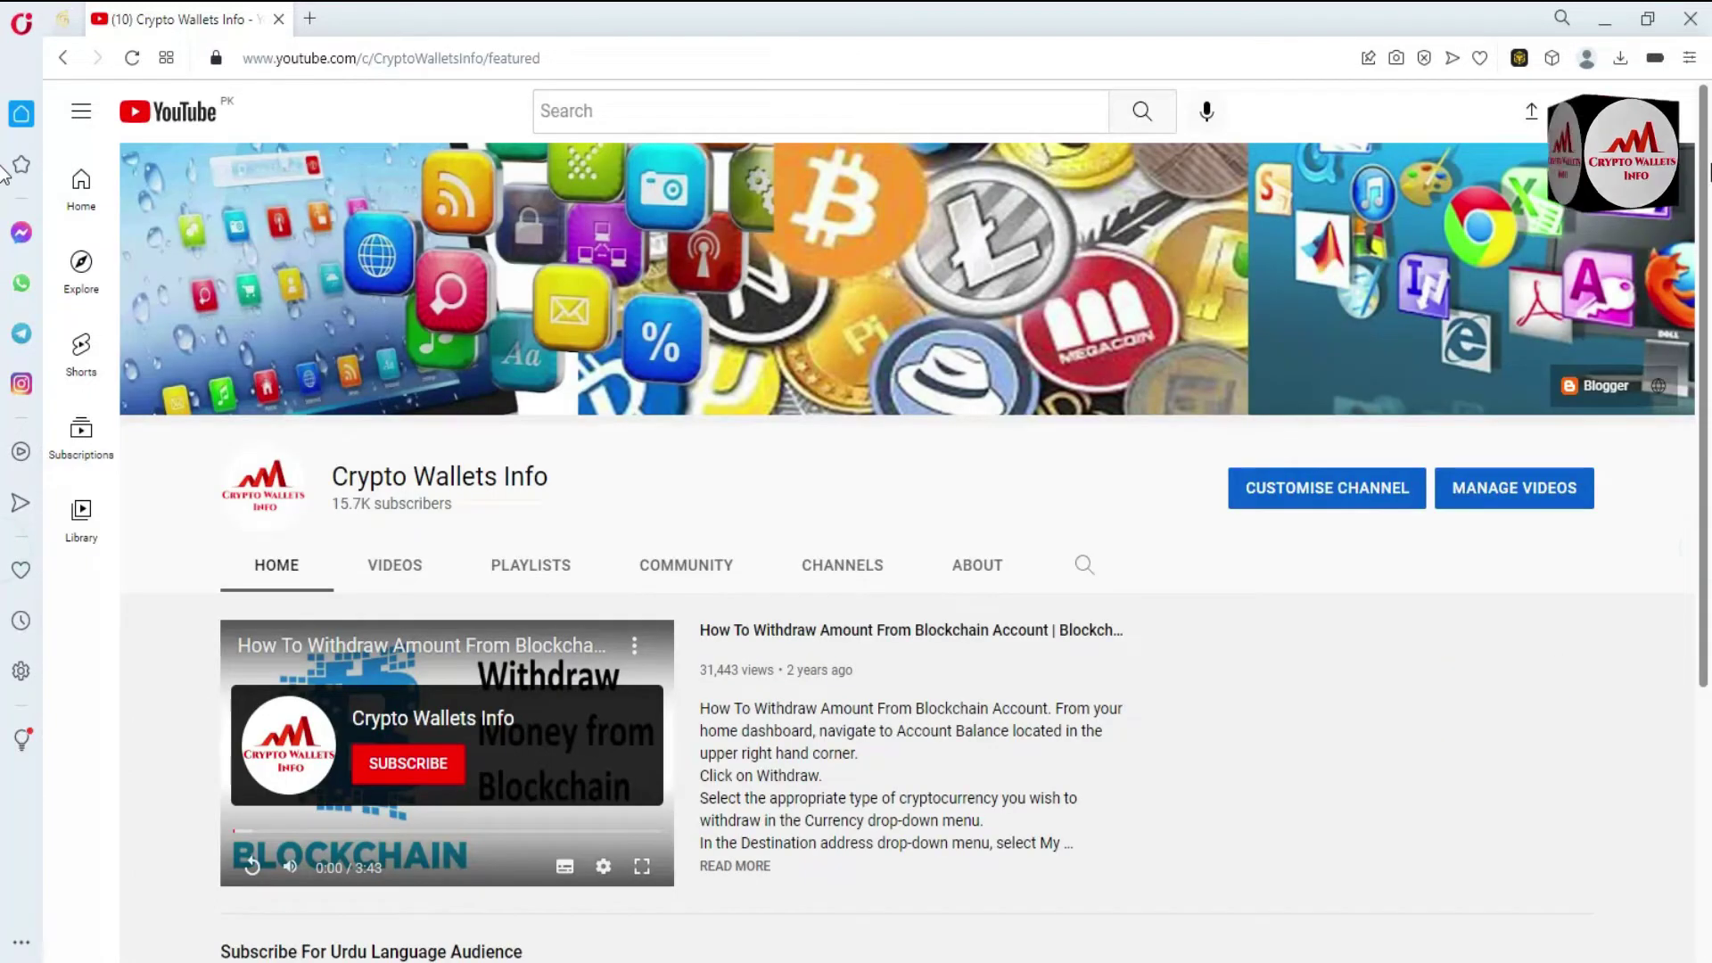
- Open the Binance Wallet extension and unlock it with the wallet password
click(1521, 58)
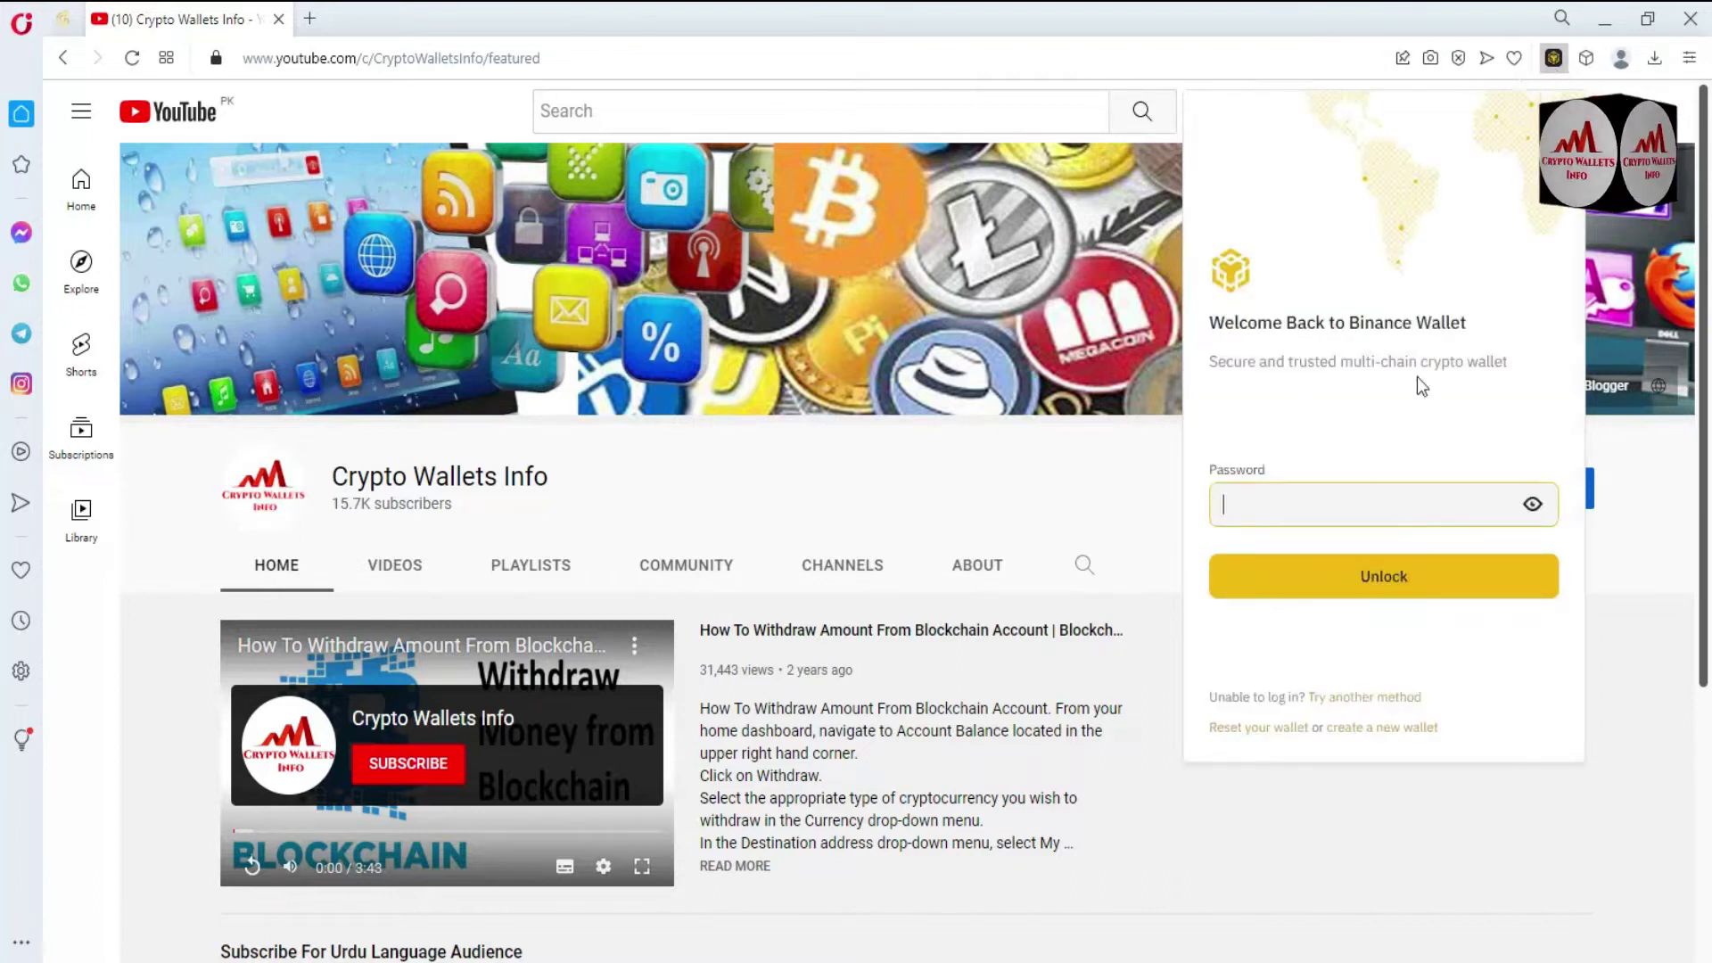
click(1333, 497)
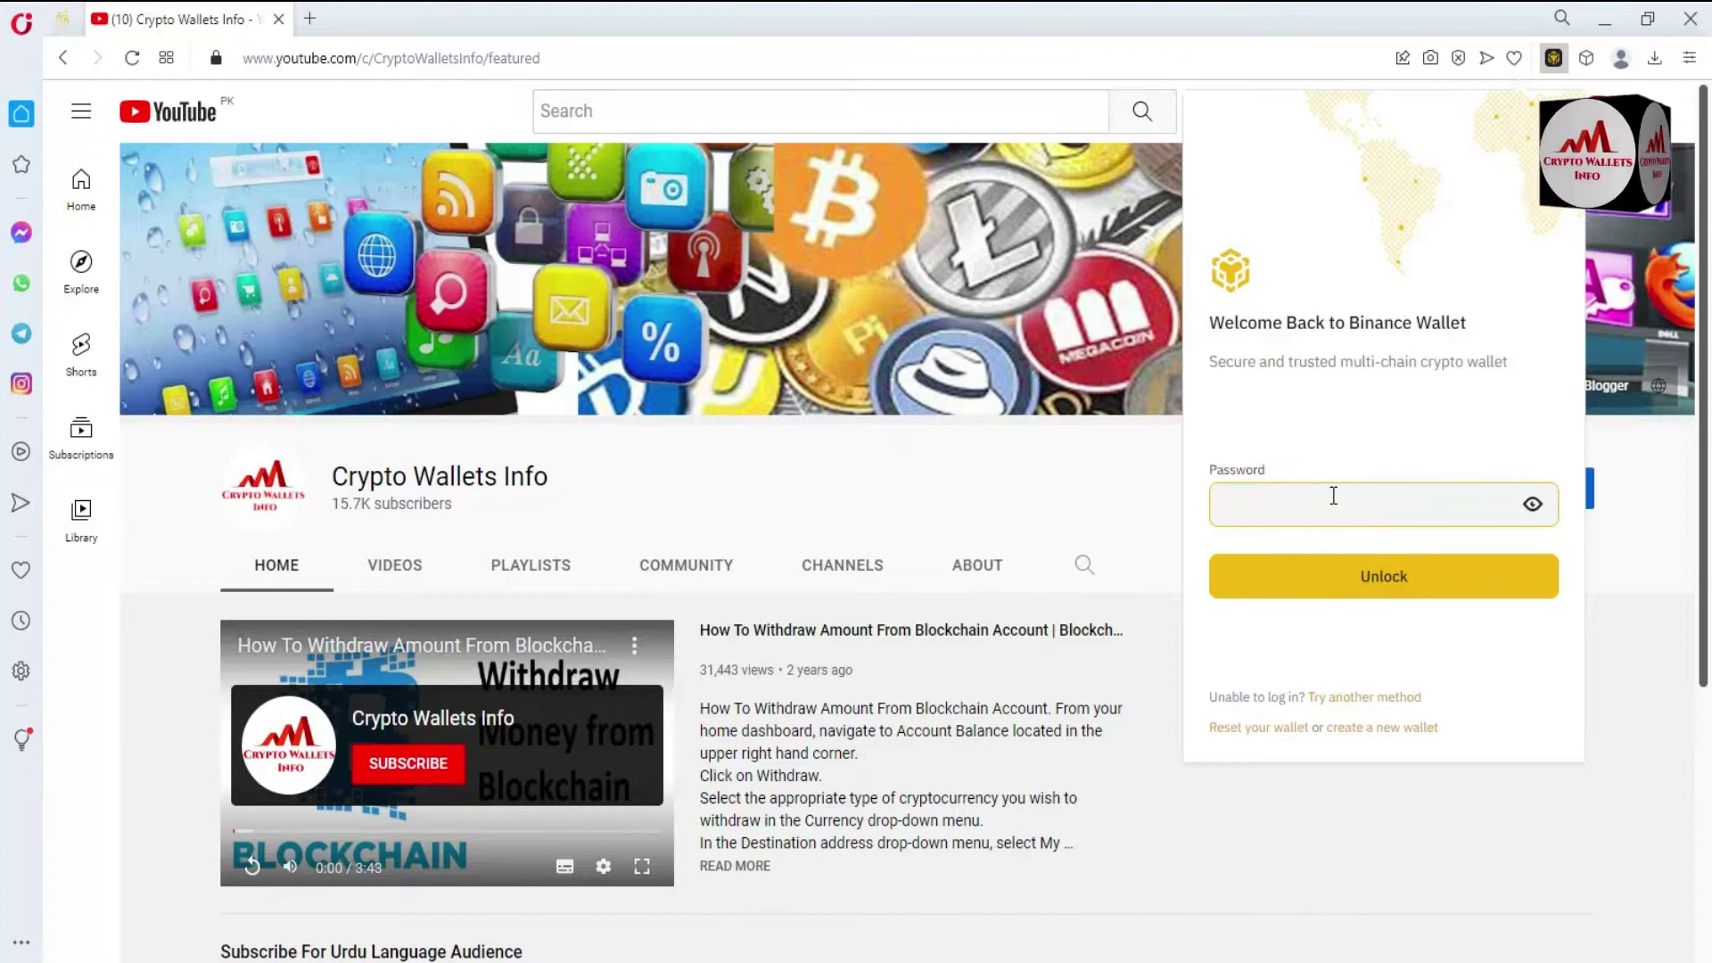
text(•••••••)
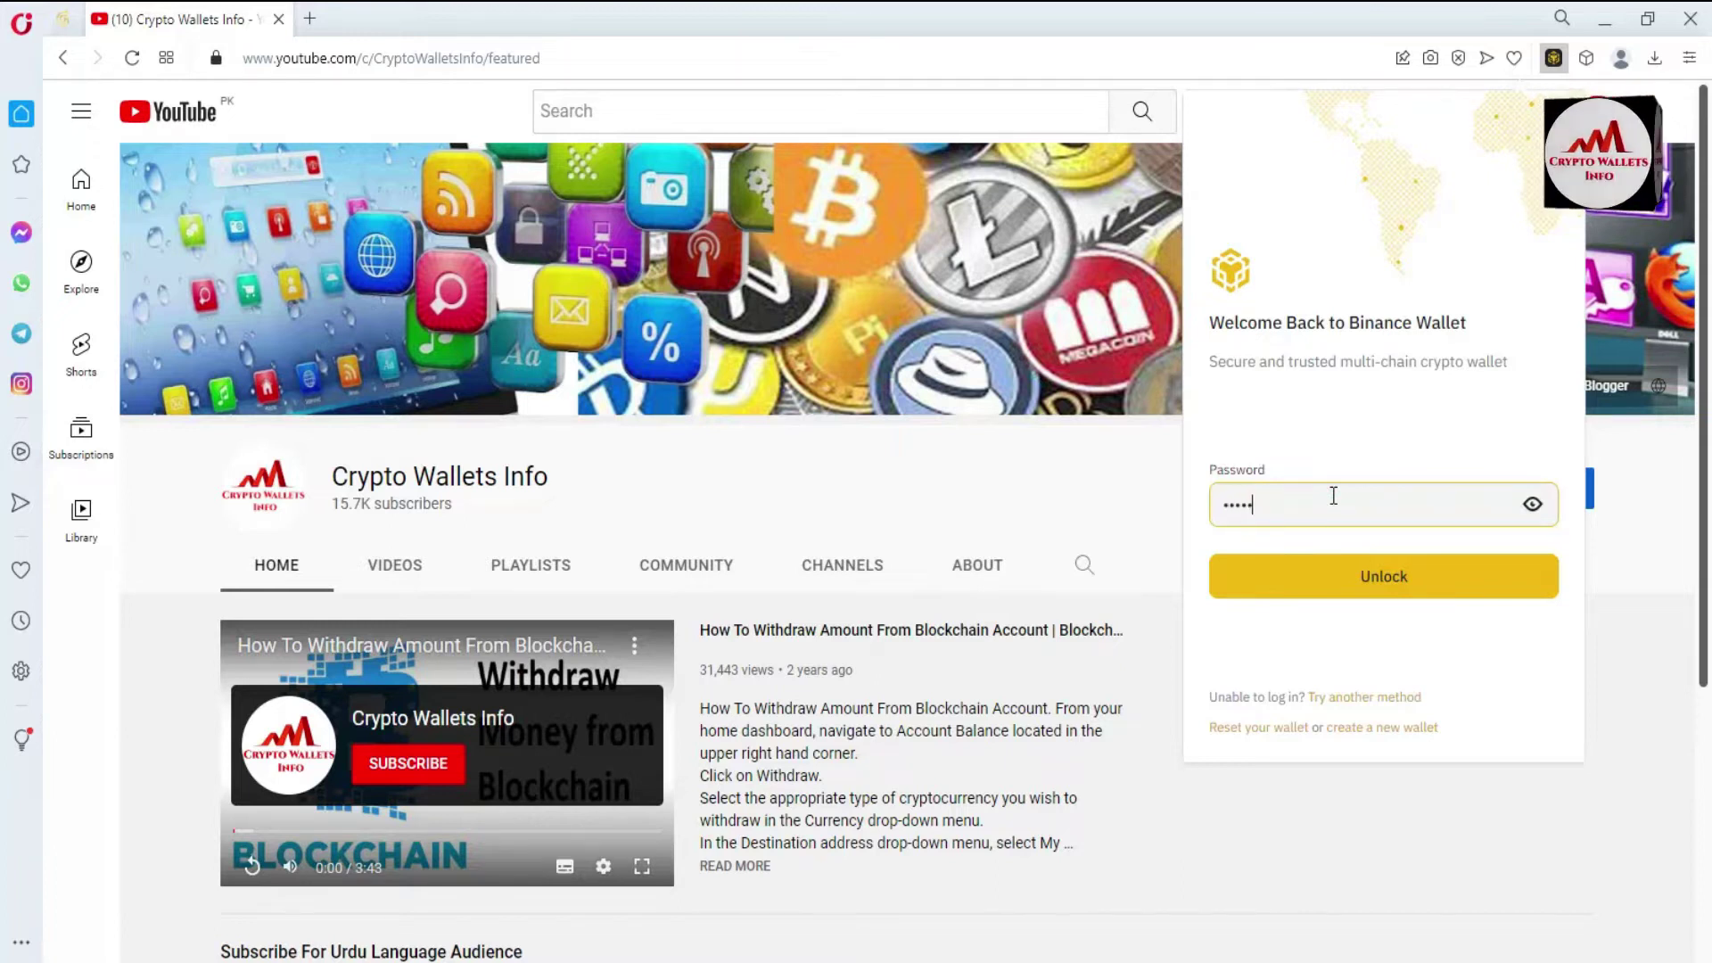
text(••••••)
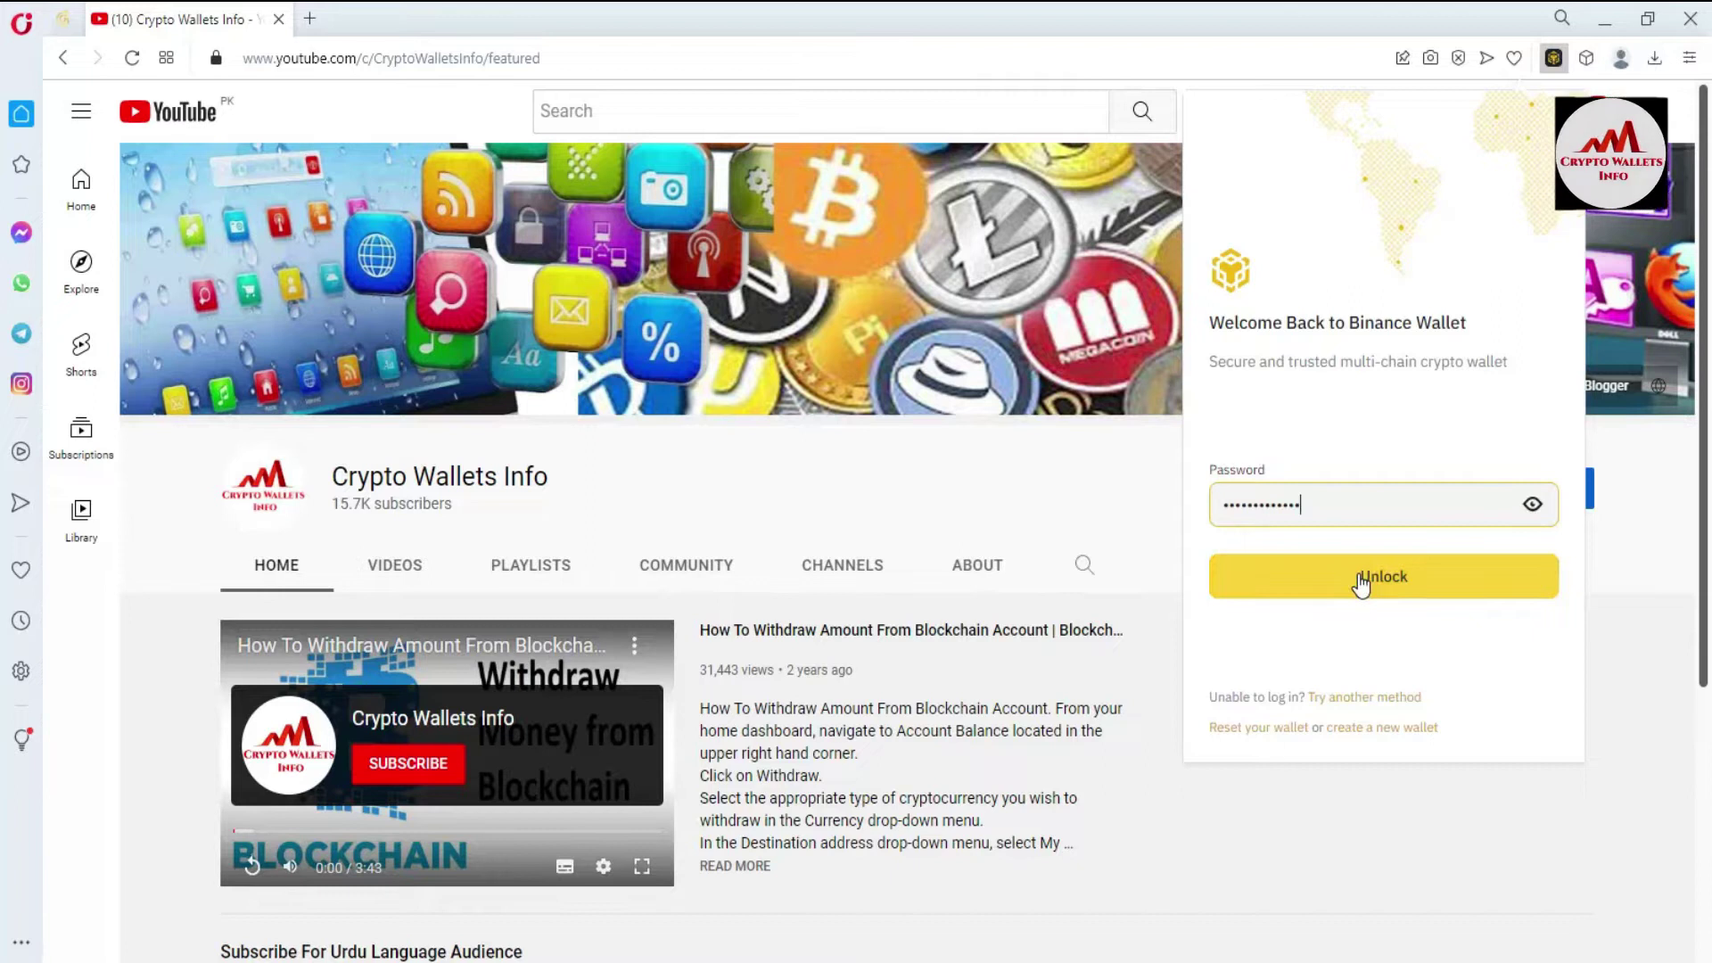
click(1392, 579)
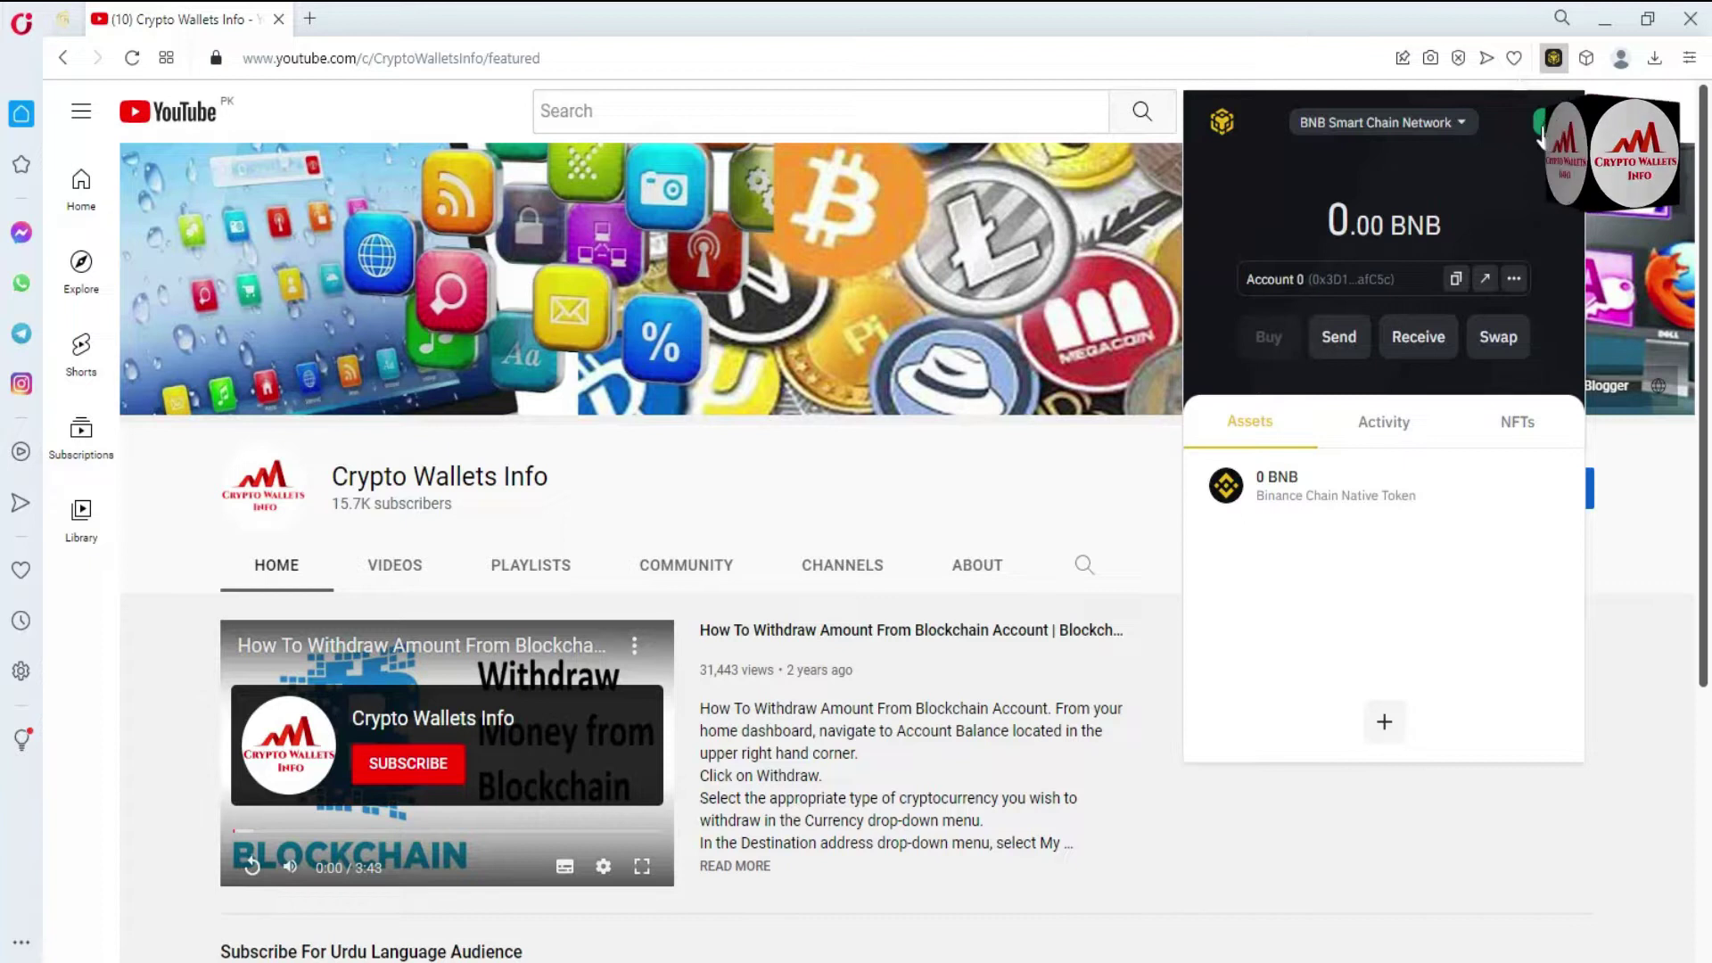
- Reveal the wallet's seed phrase from the Binance Wallet settings, entering the wallet password to continue
click(1544, 132)
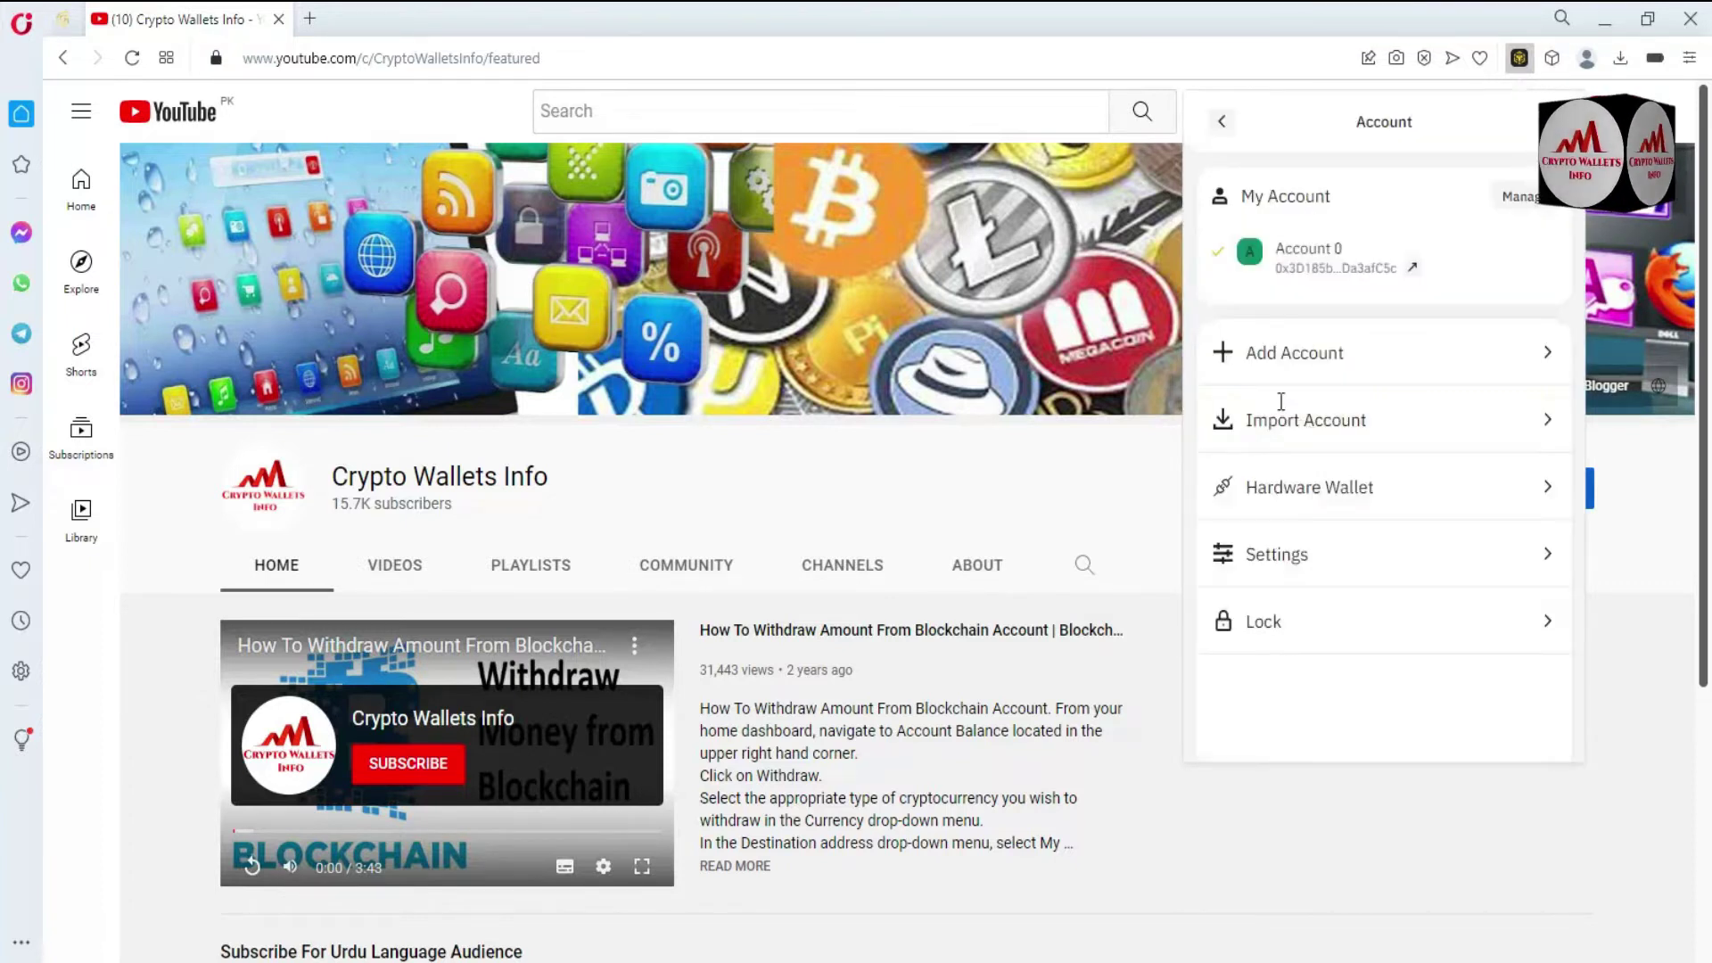
click(1270, 562)
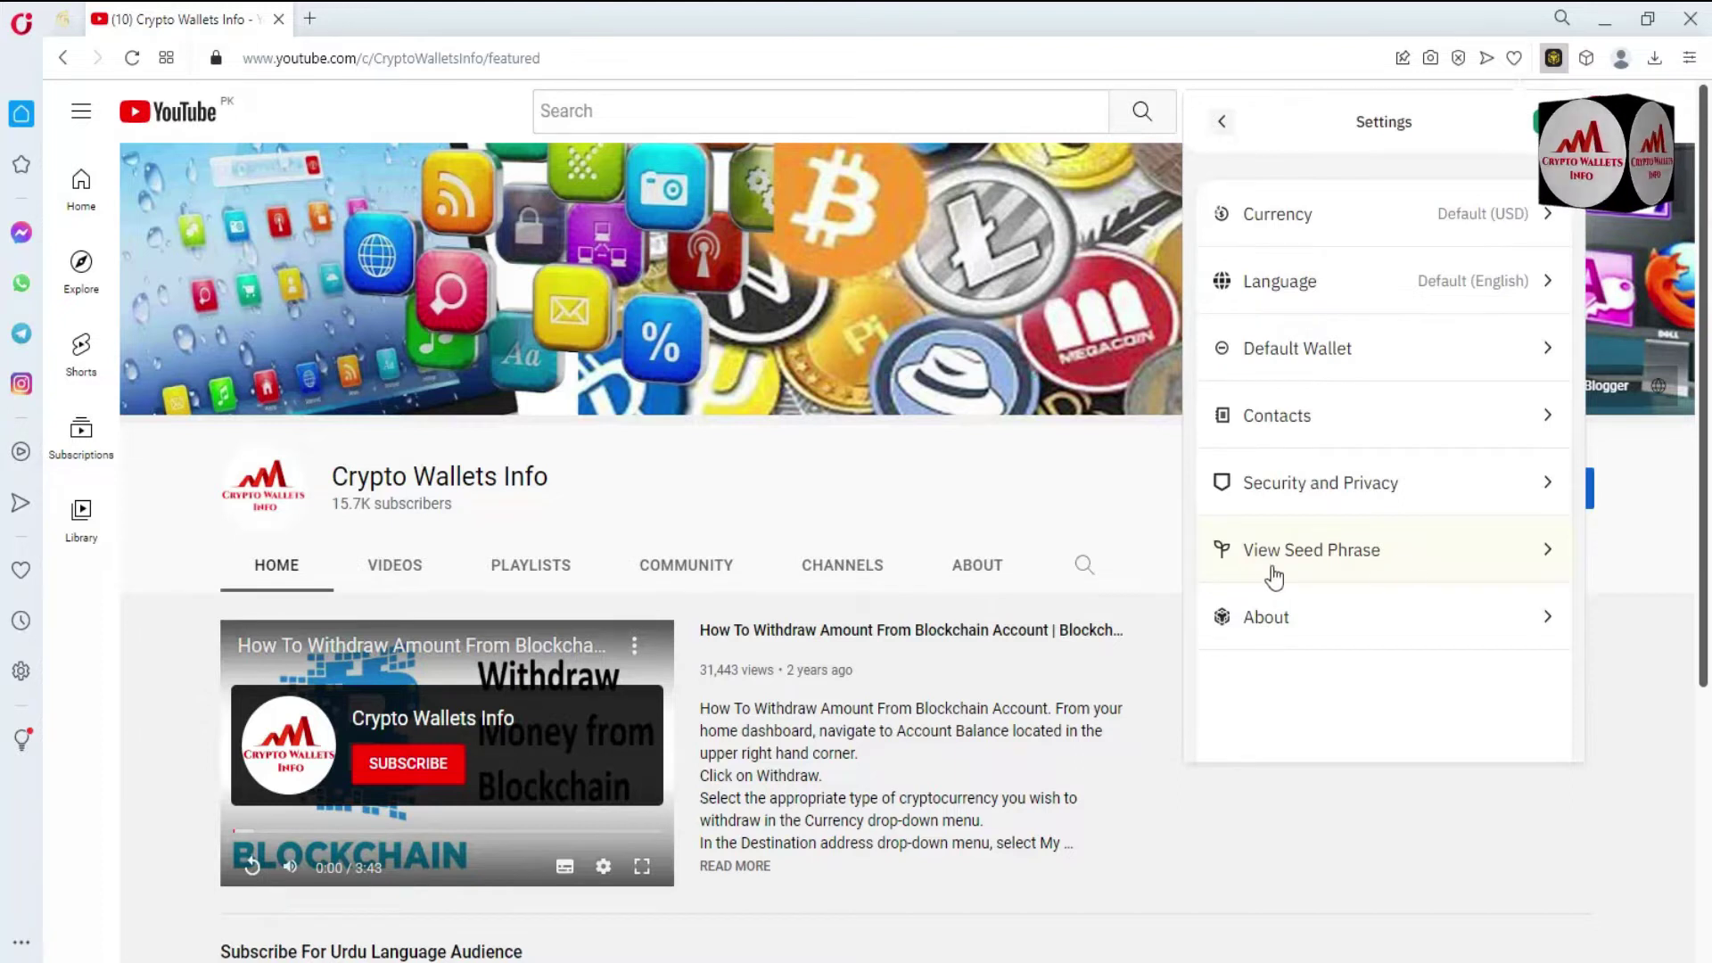
click(1301, 560)
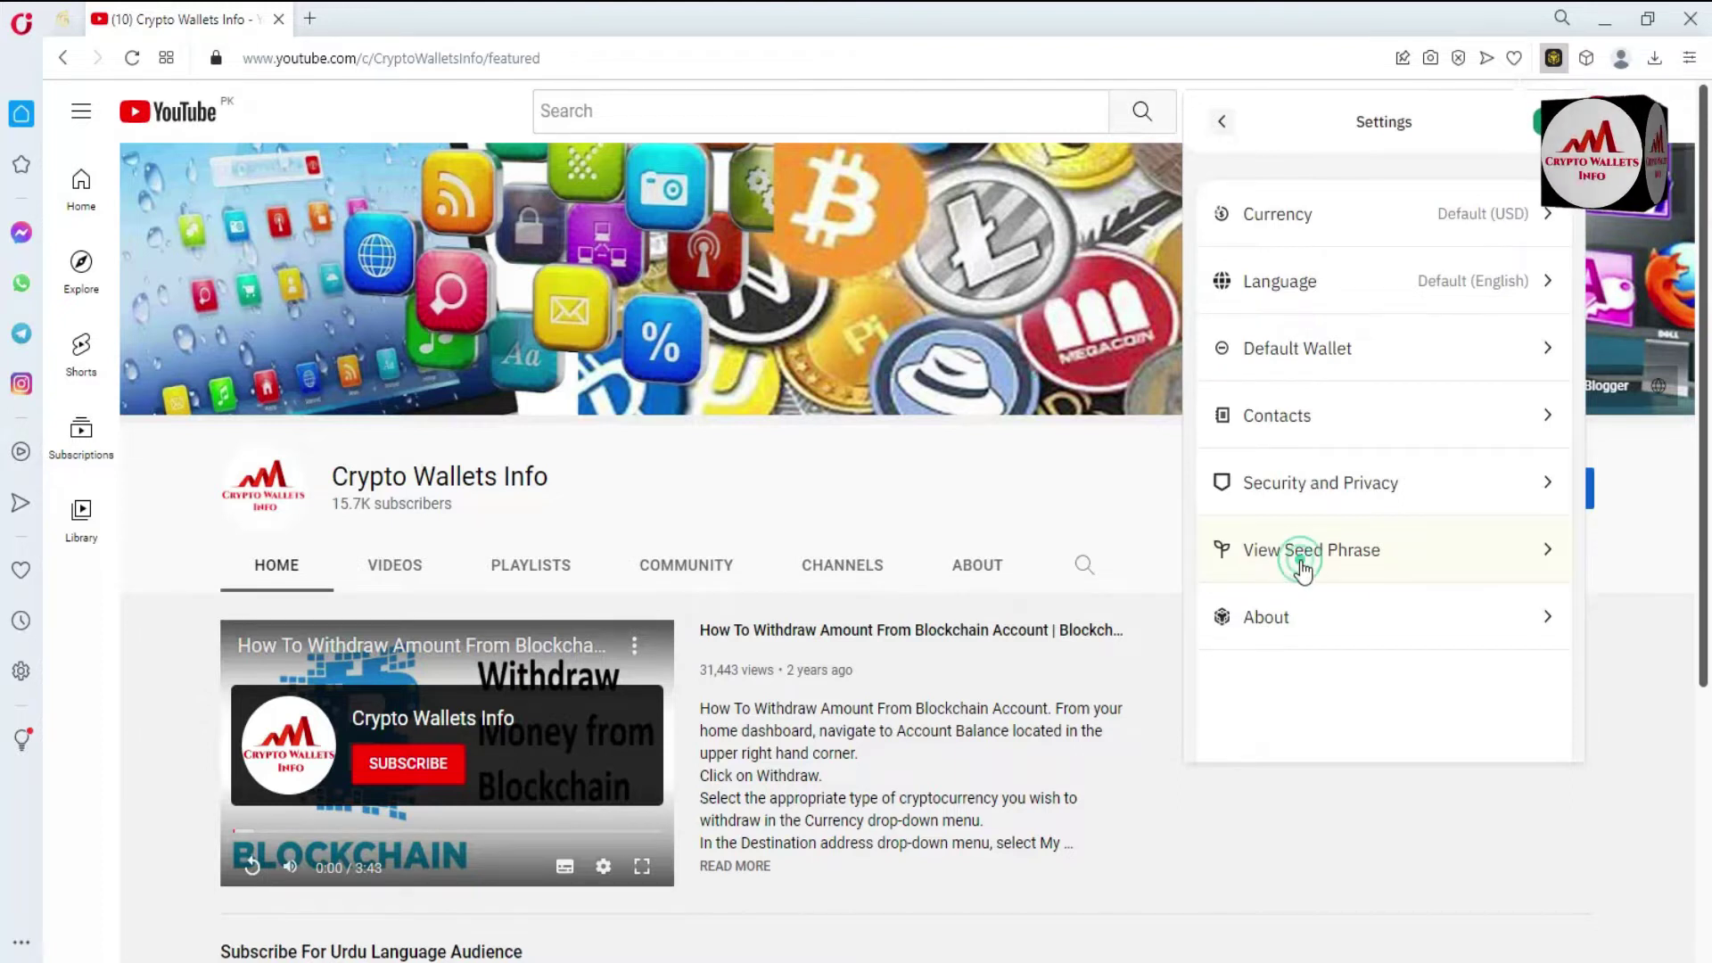
click(1302, 390)
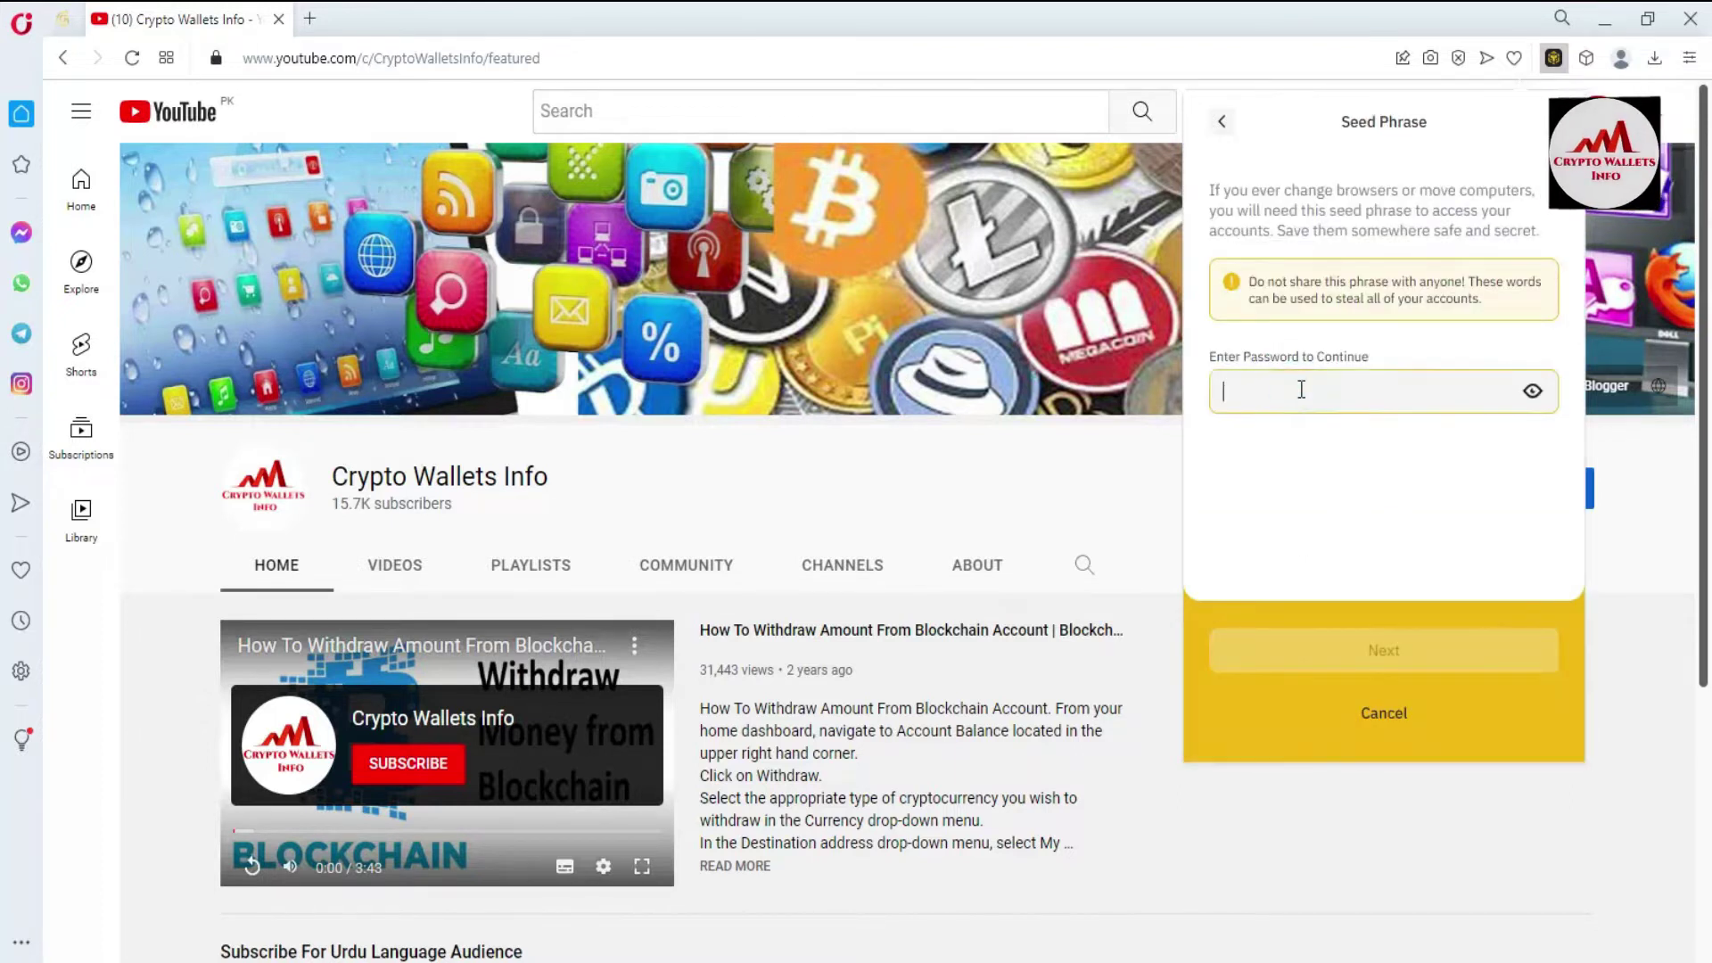
click(1302, 390)
text(*************)
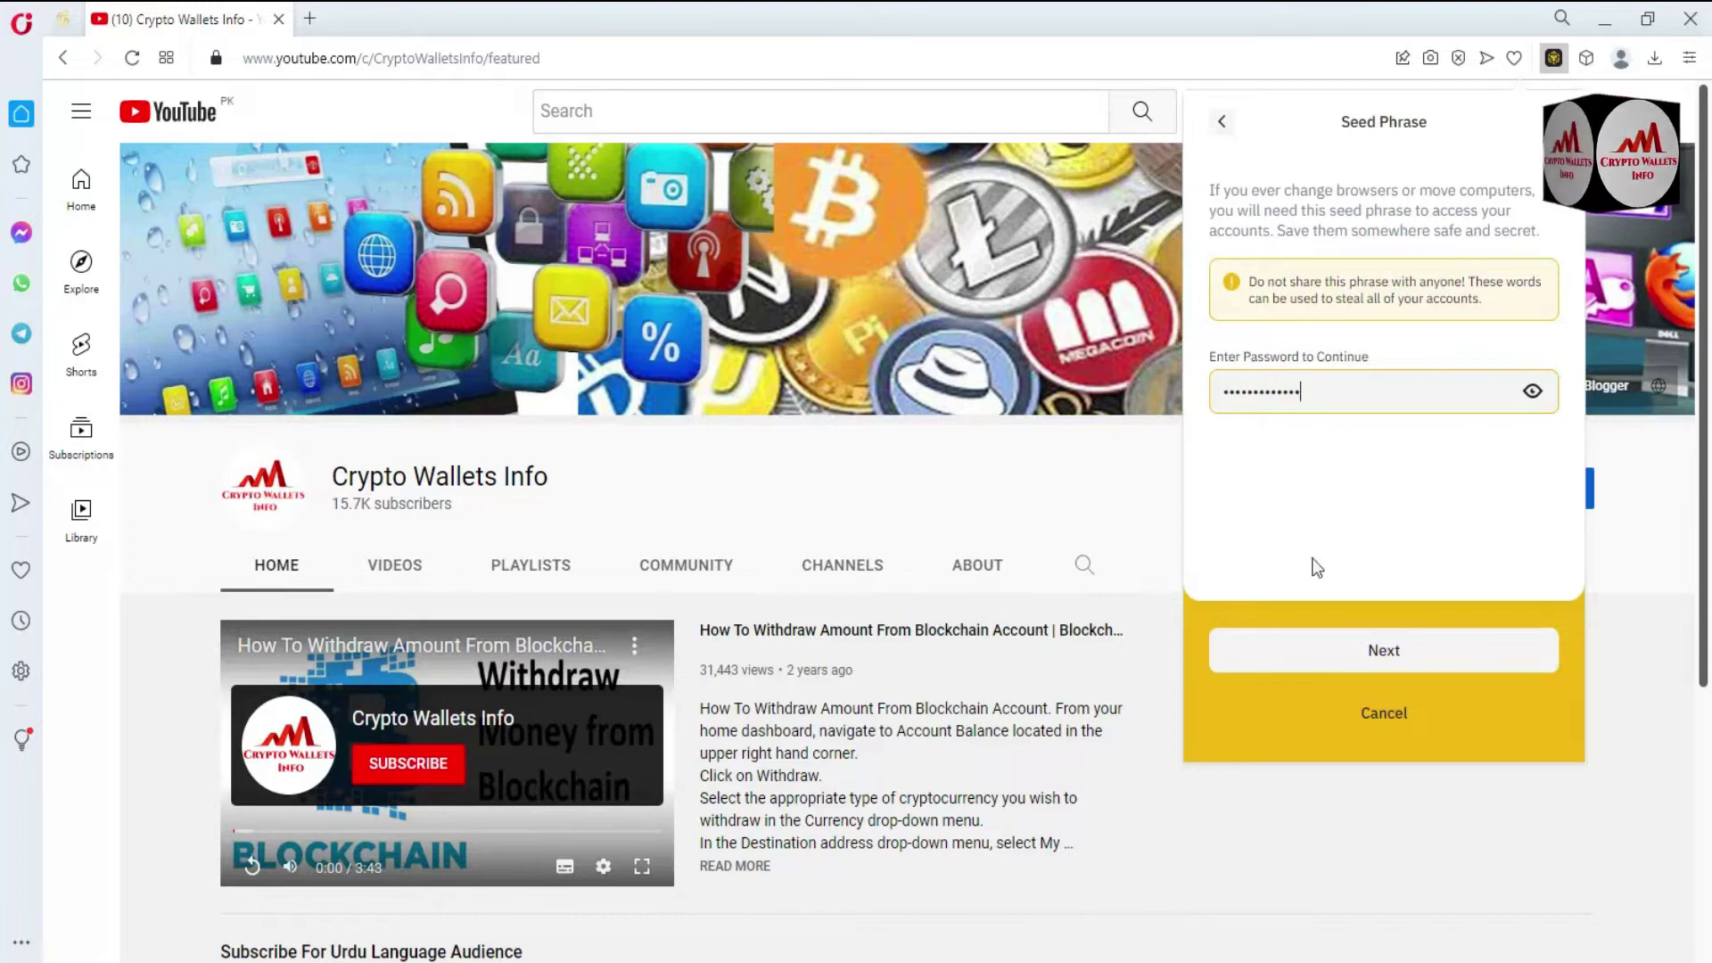
click(1397, 650)
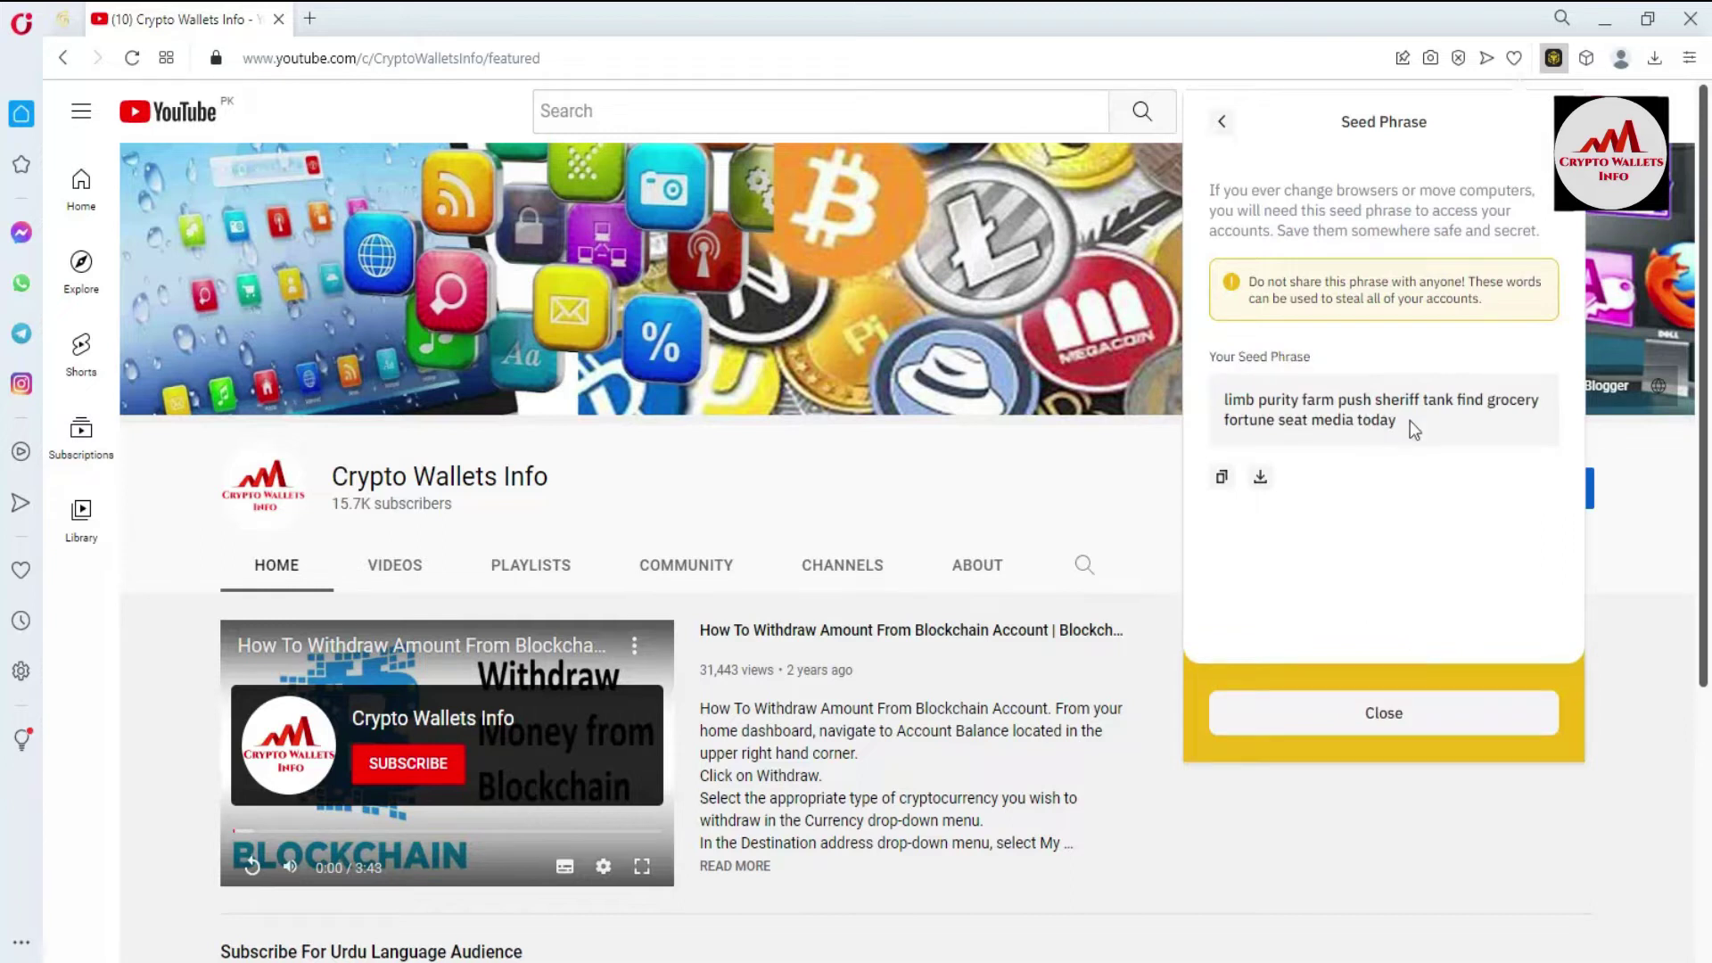
- Copy the seed phrase into an empty Notepad document and close the wallet's seed phrase view
click(1220, 477)
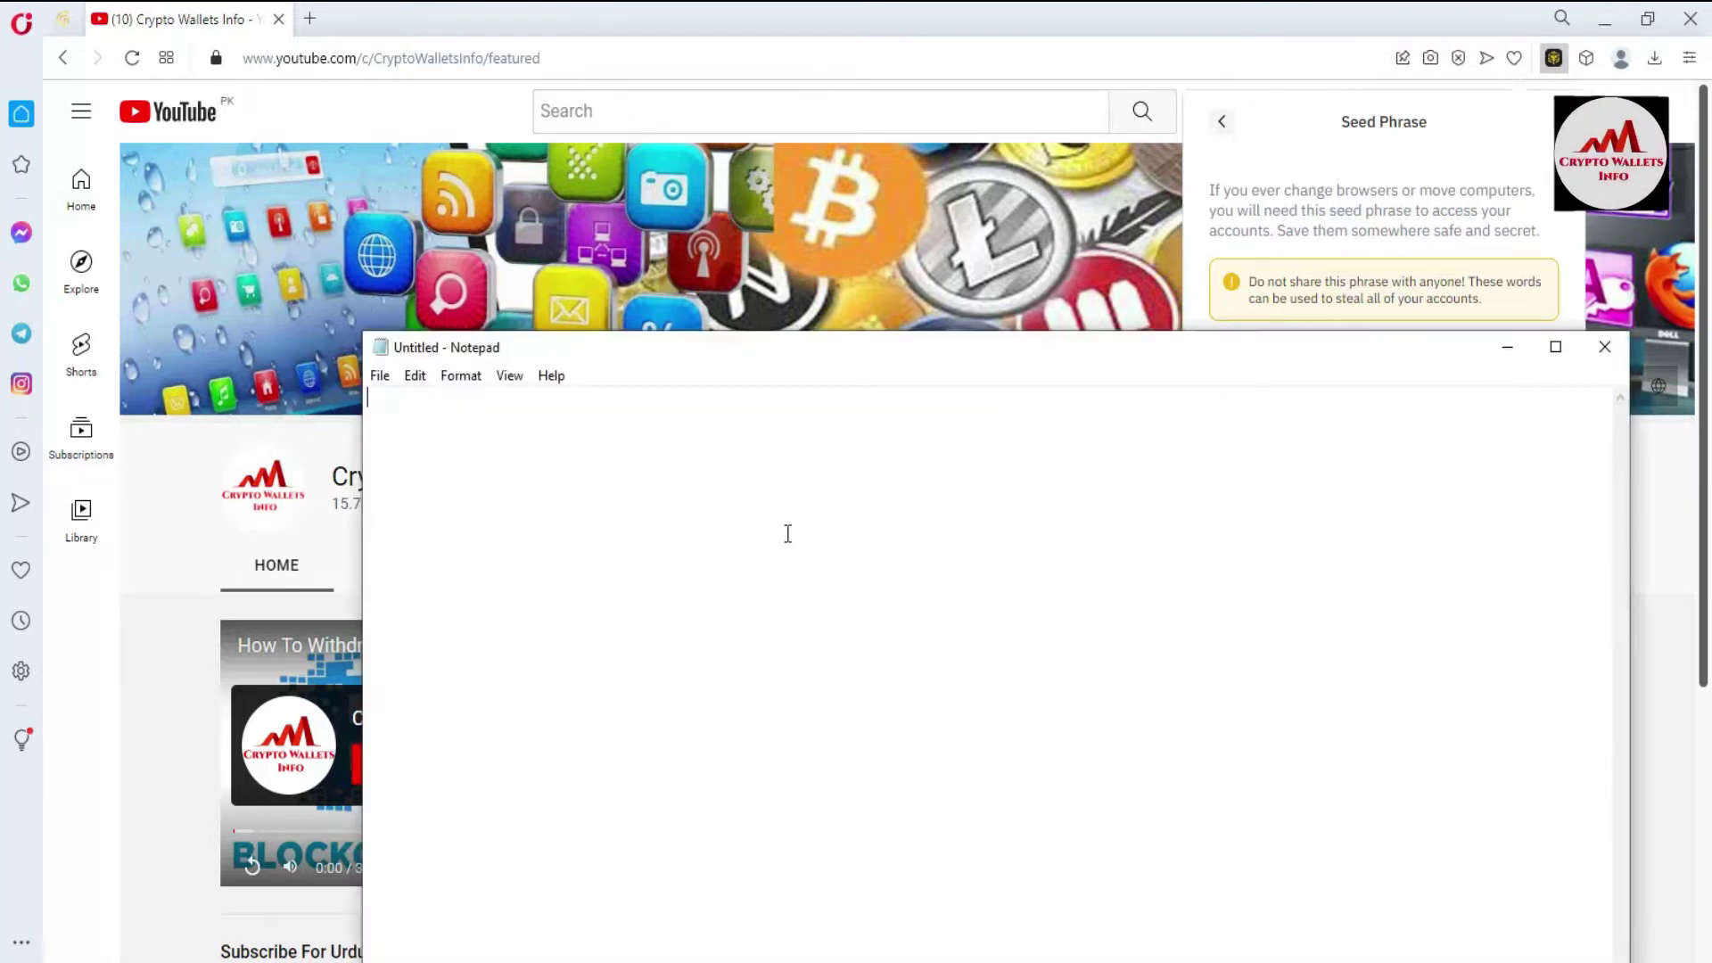
key(ctrl+v)
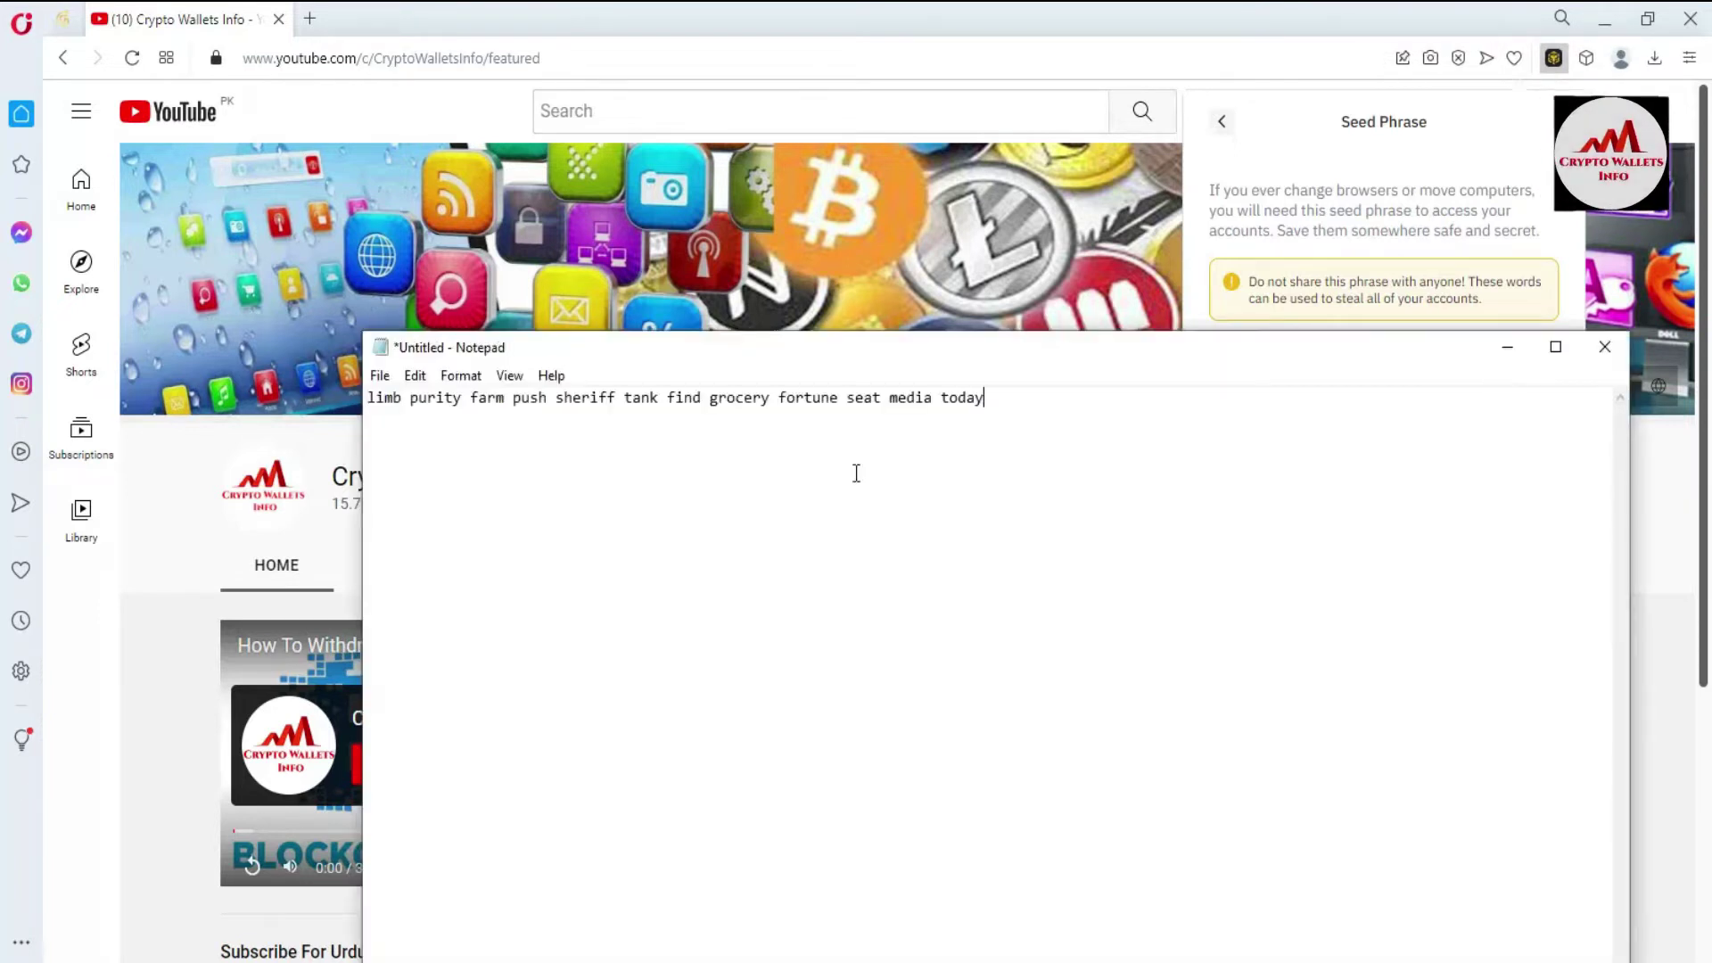
click(1301, 145)
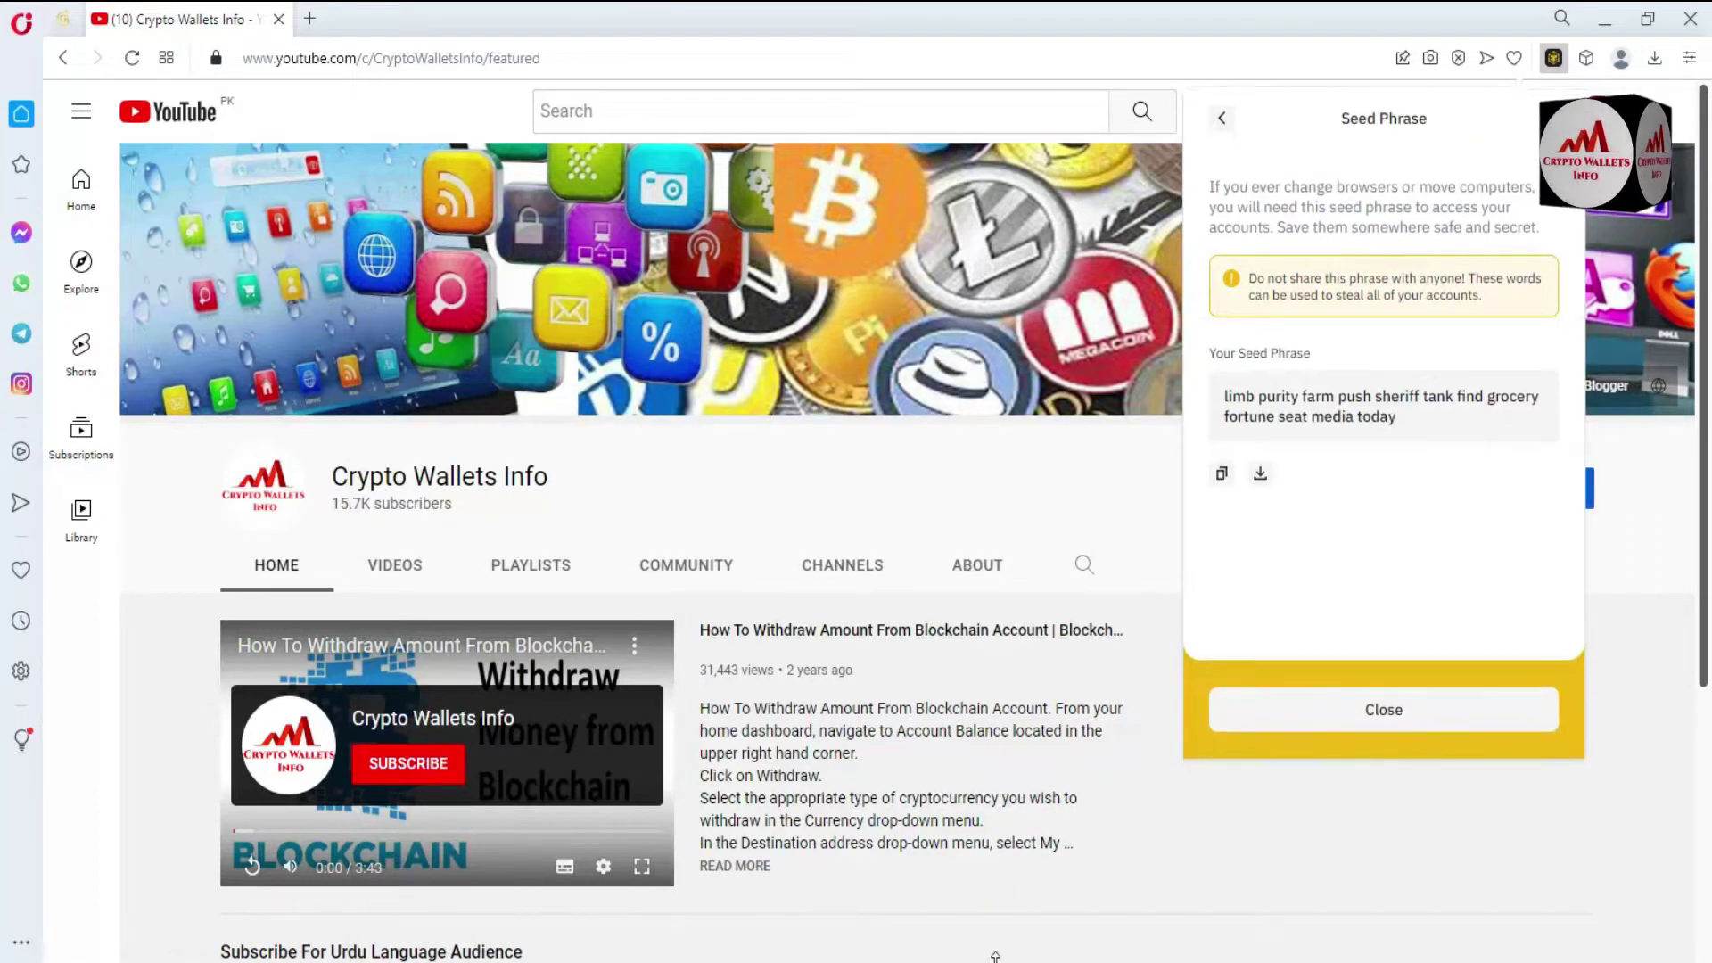
click(1383, 712)
key(alt+Tab)
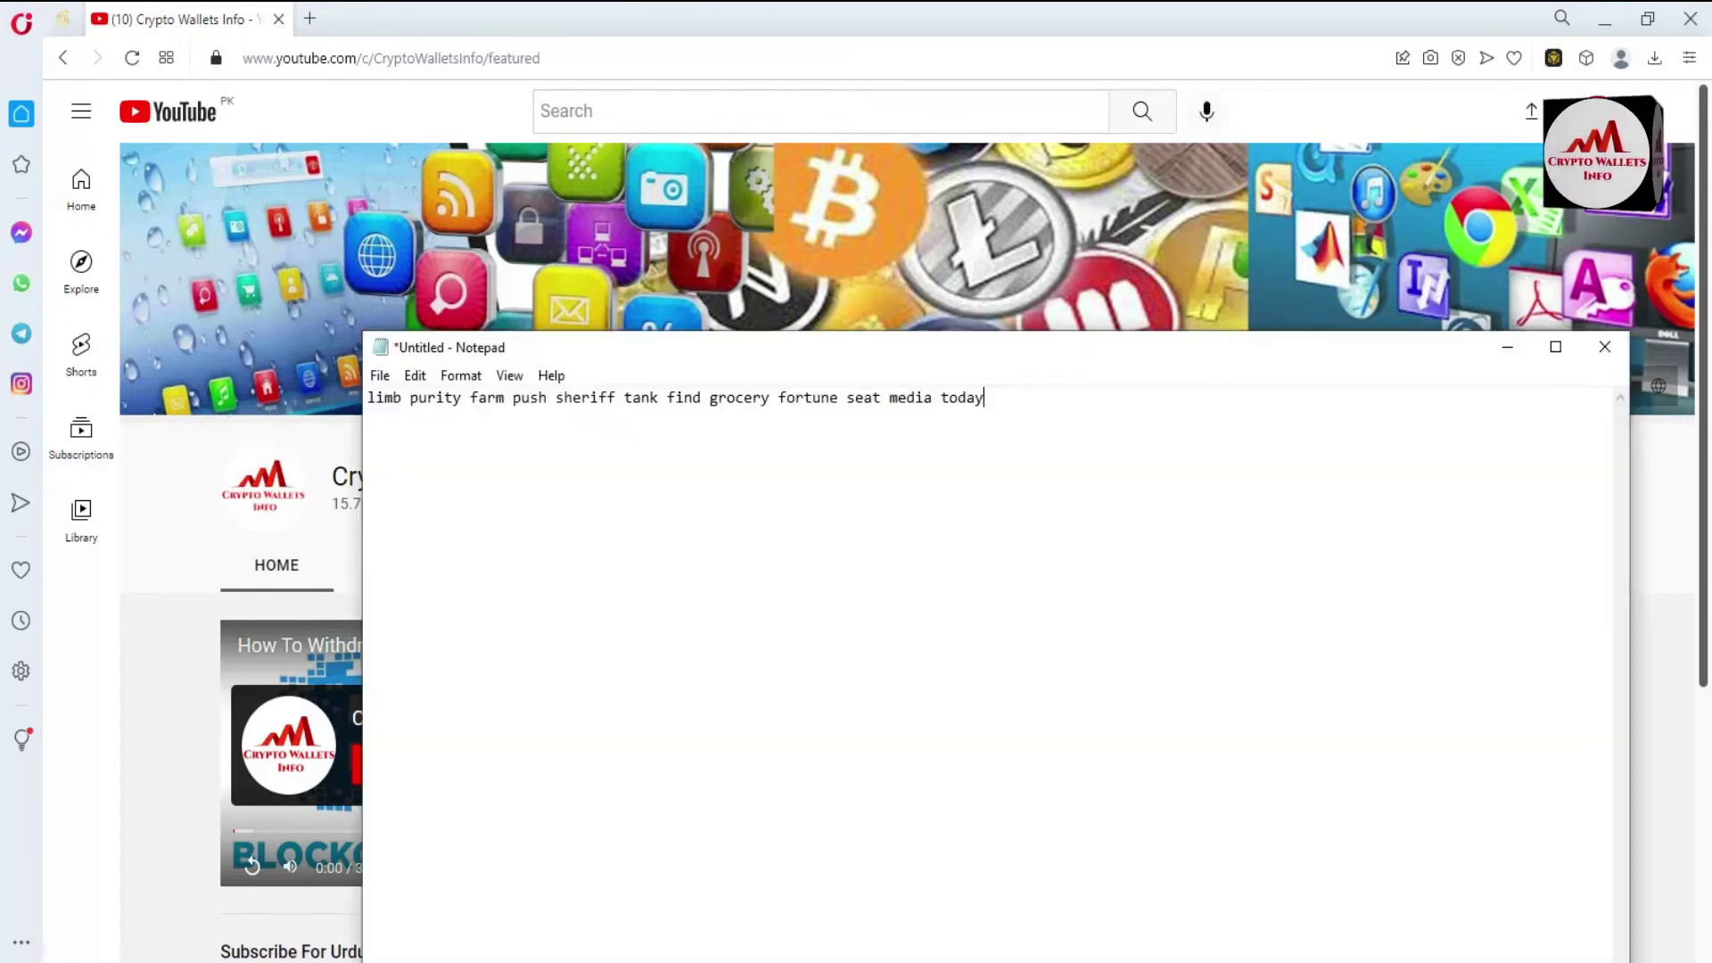
- Open google.com in a new browser tab and search for "atomic wallet"
click(312, 23)
click(312, 21)
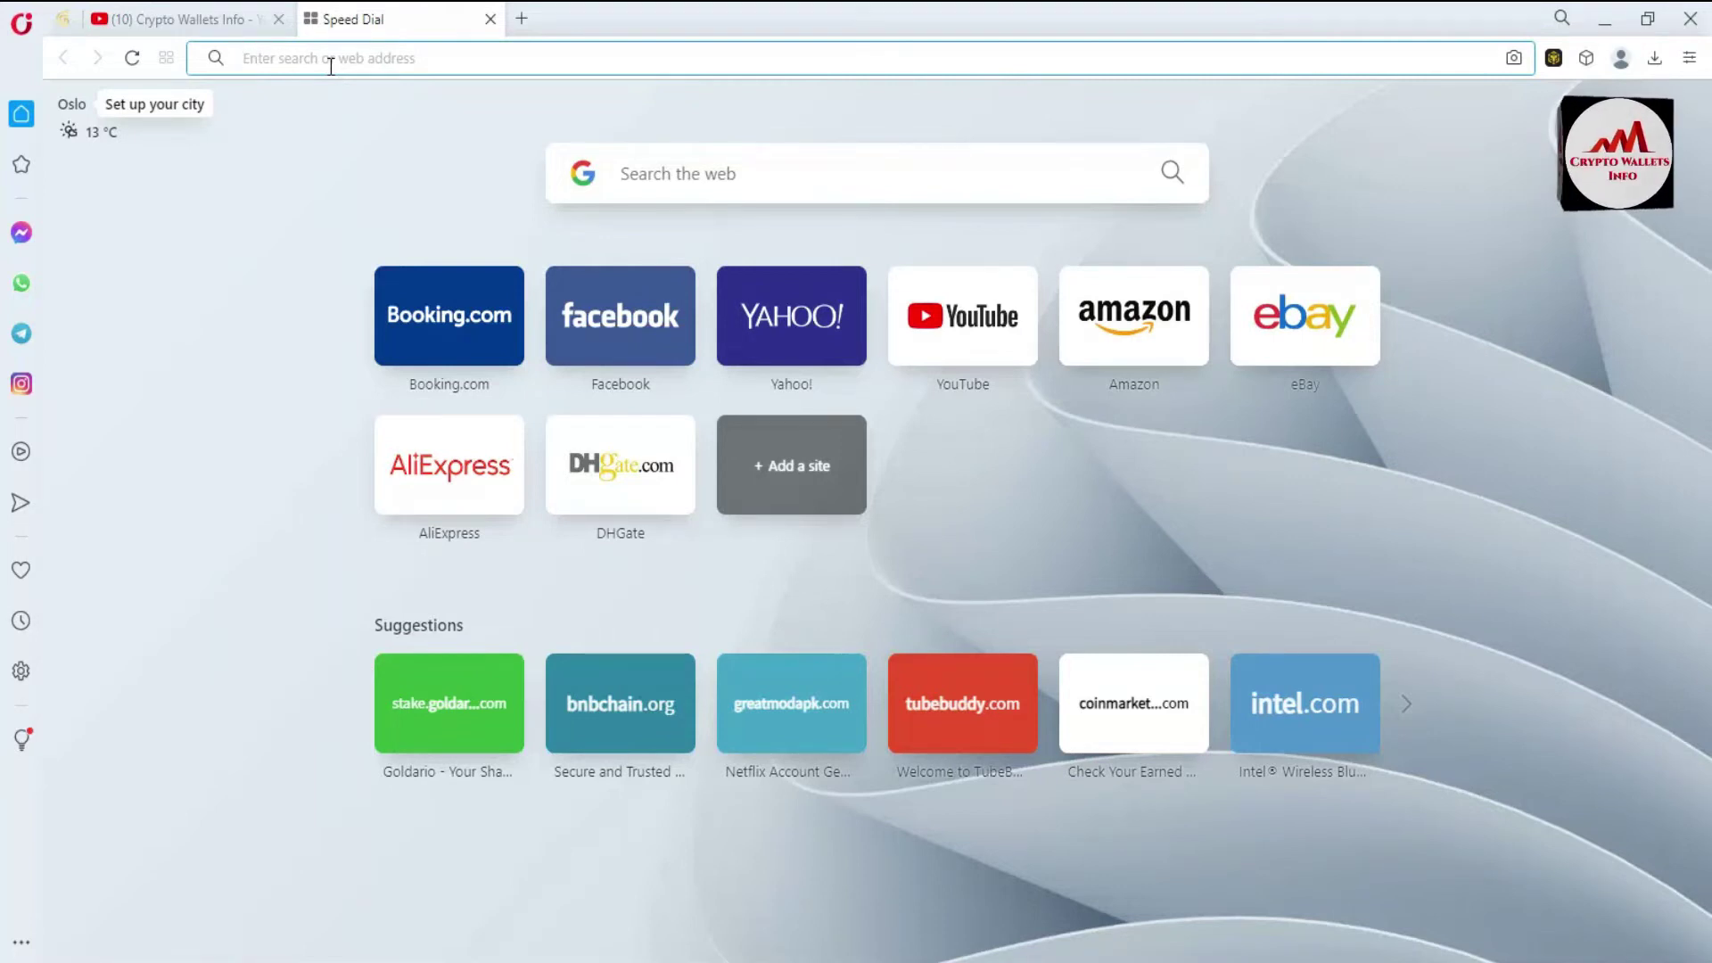
text(google.com)
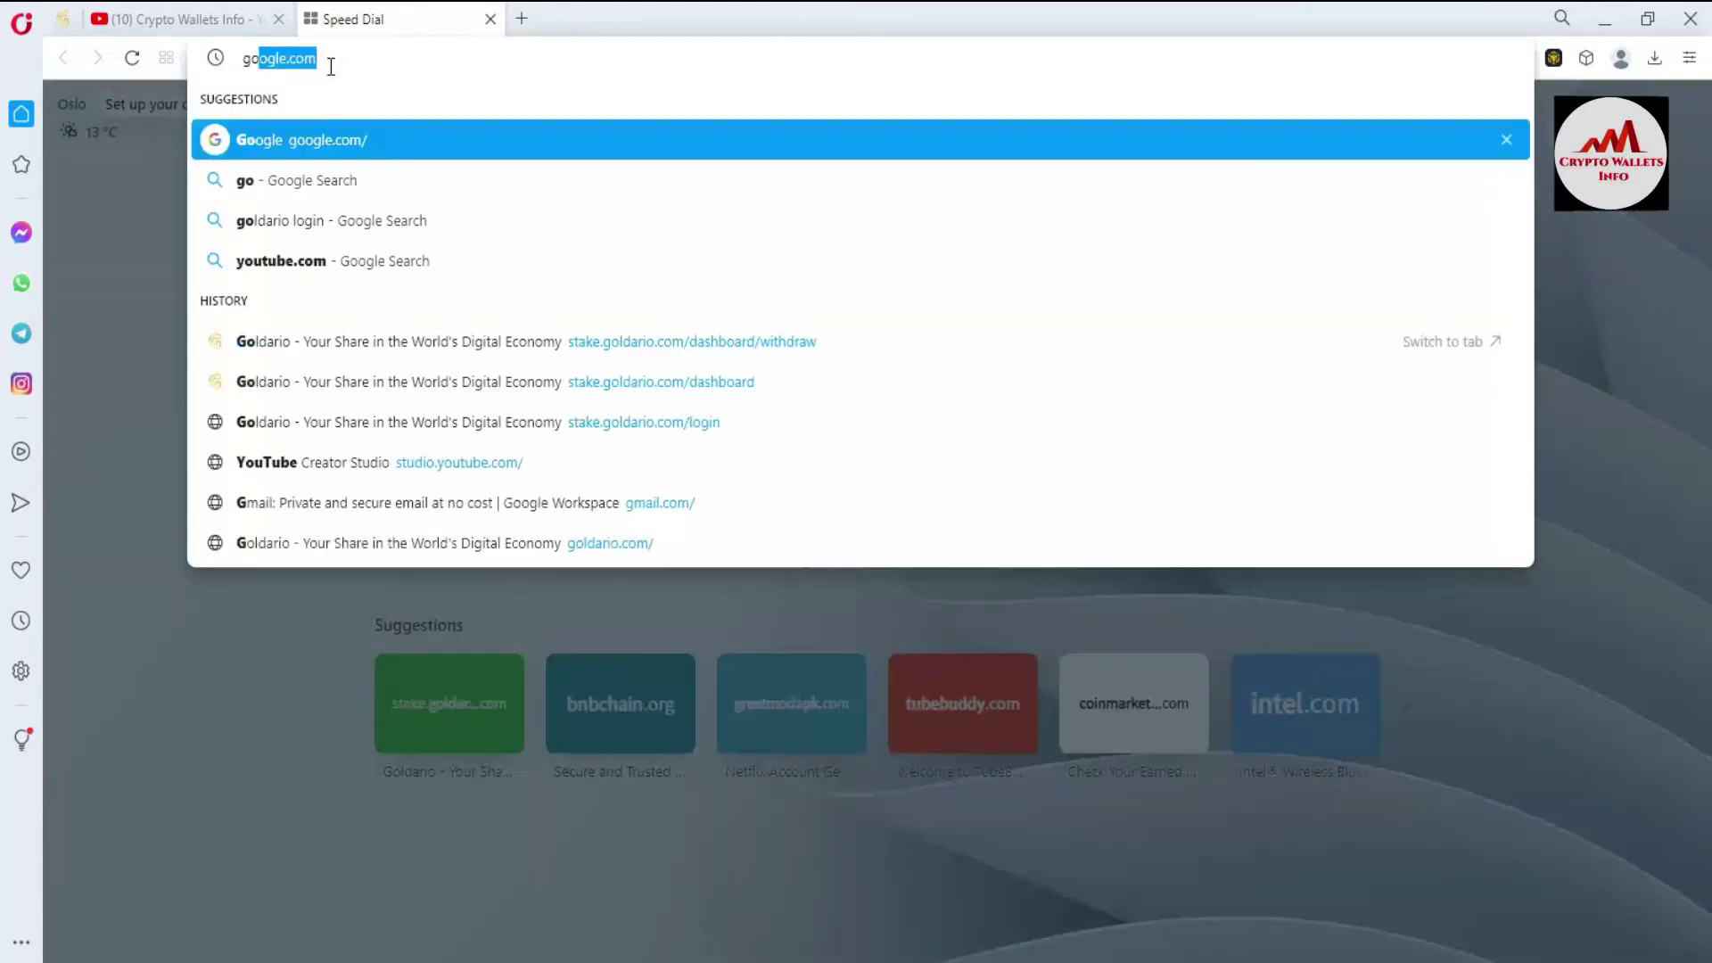
click(330, 148)
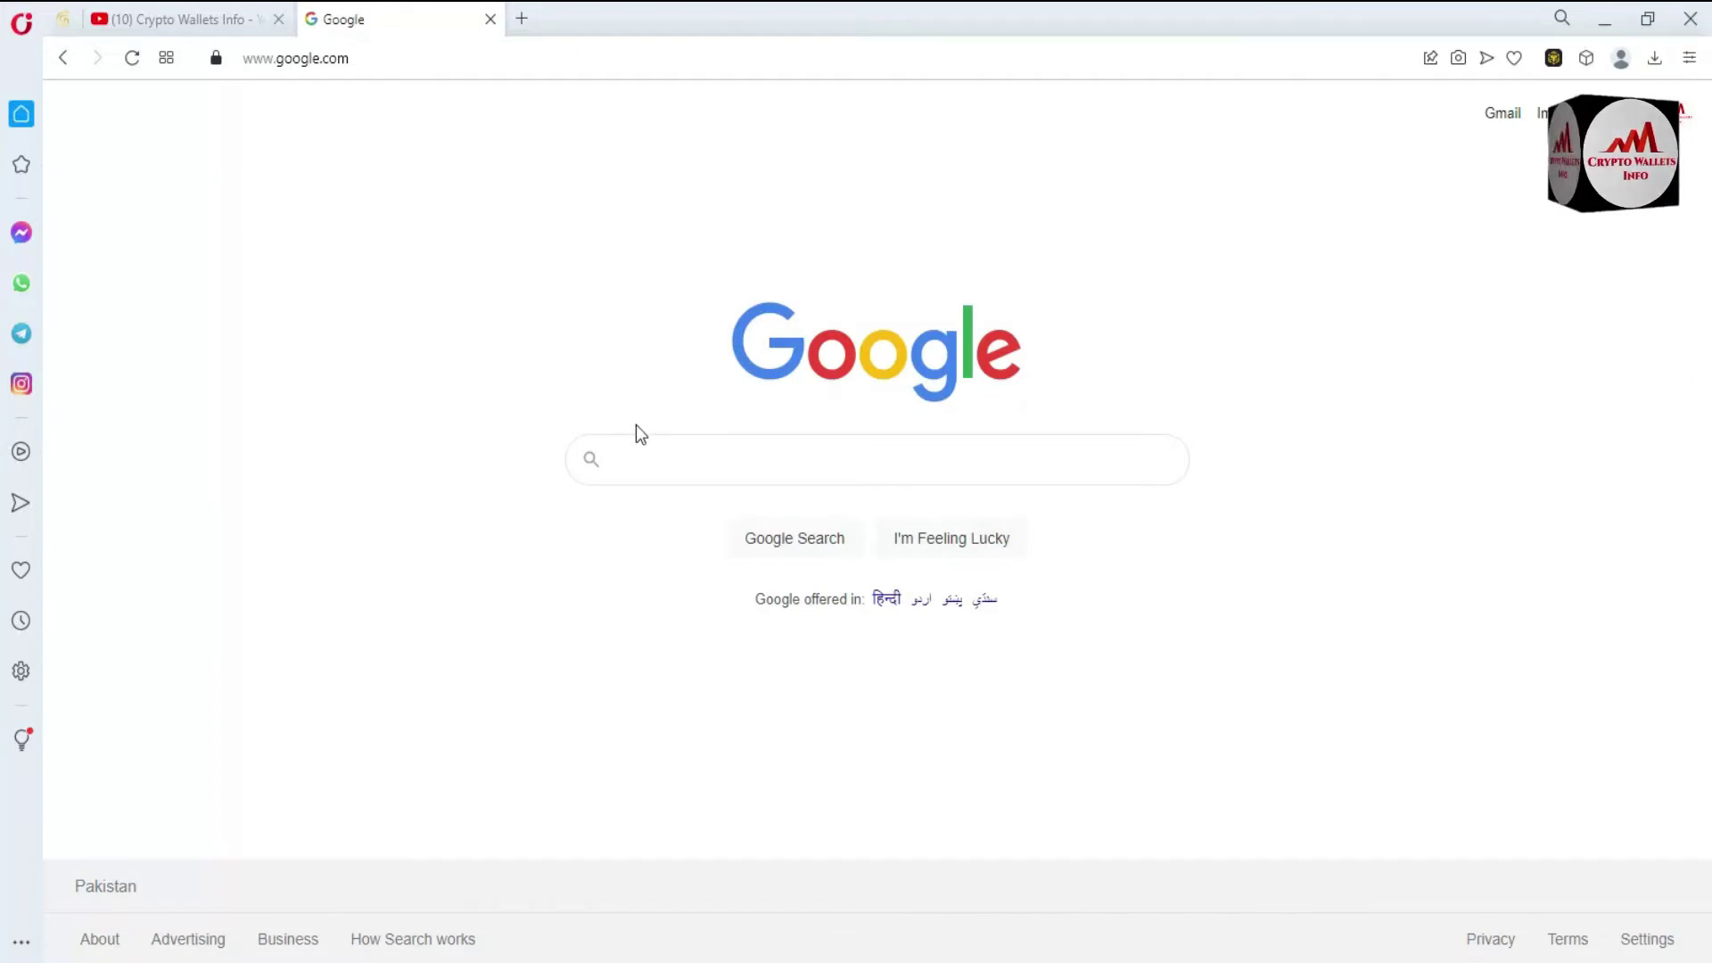
text(atomi)
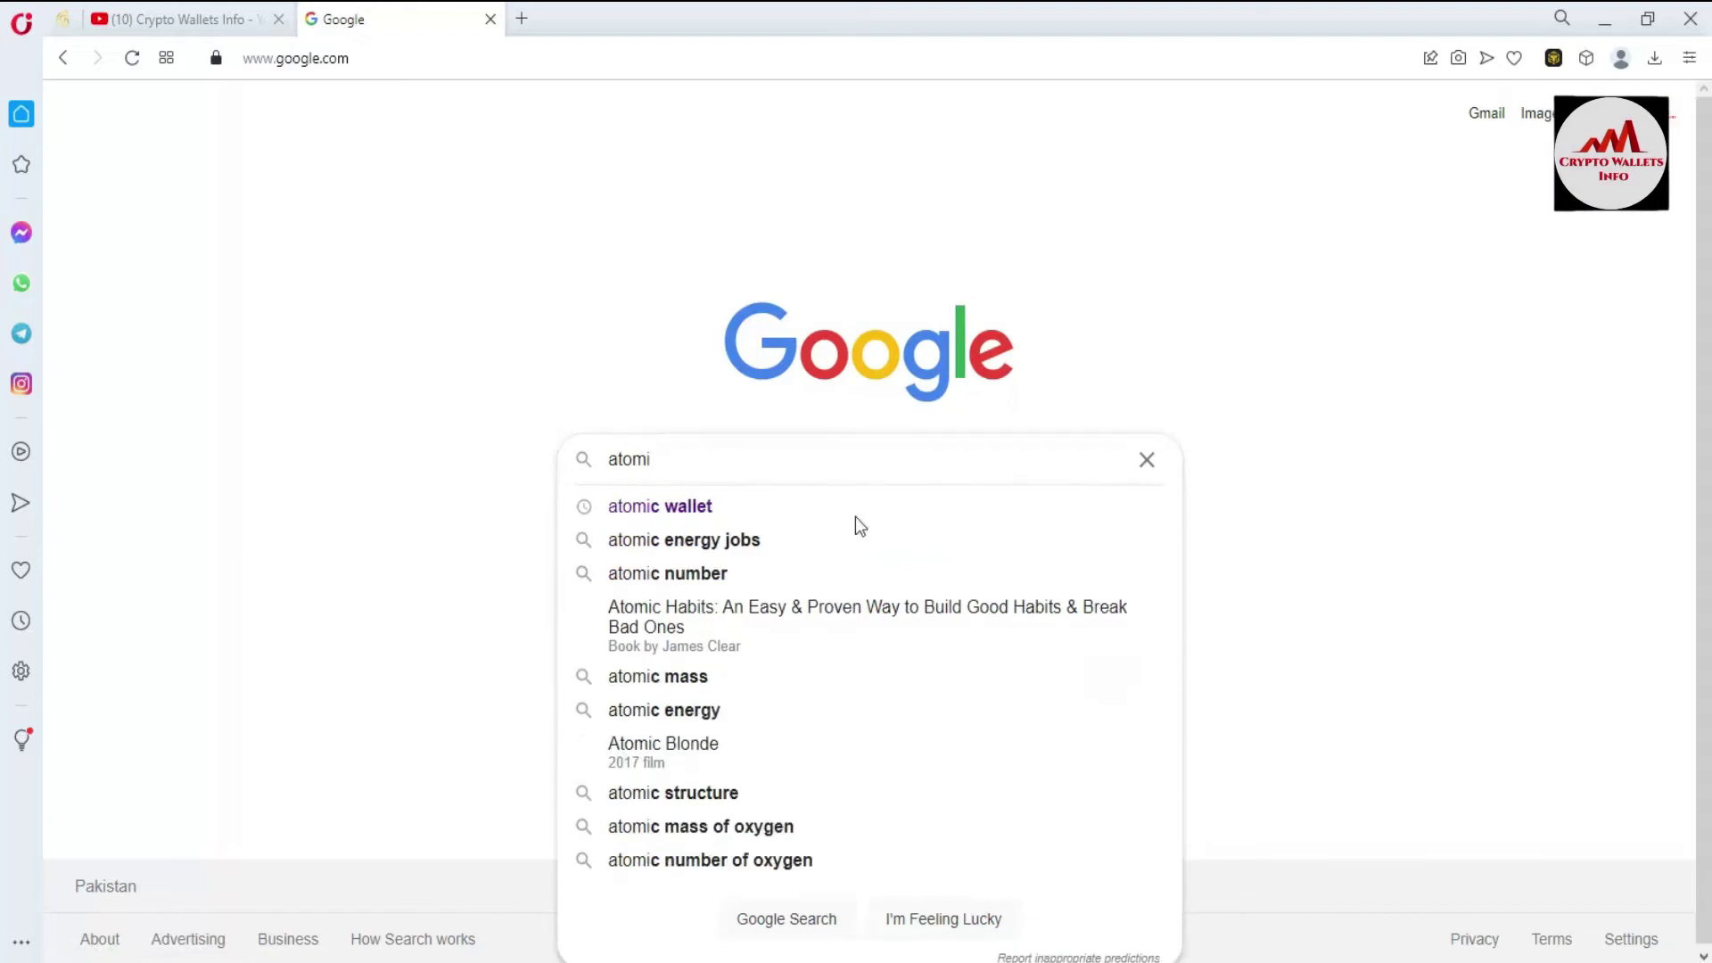
click(707, 505)
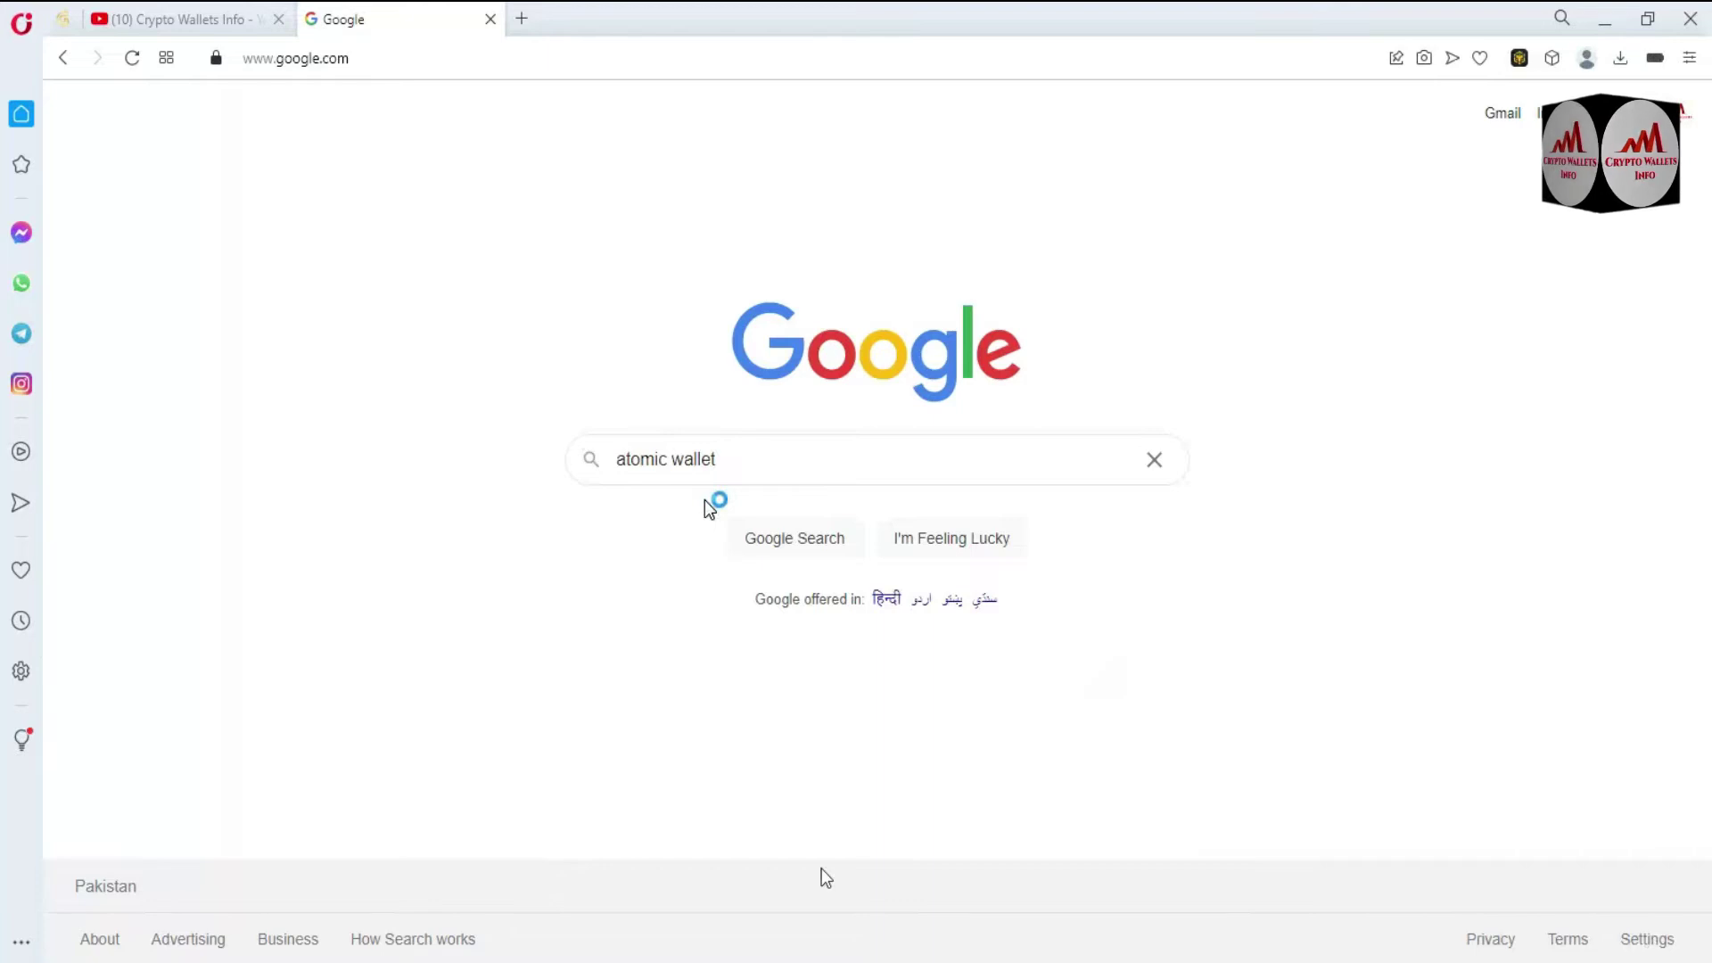
- Minimize the Notepad window and open the atomicwallet.io website from the search results
key(alt+Tab)
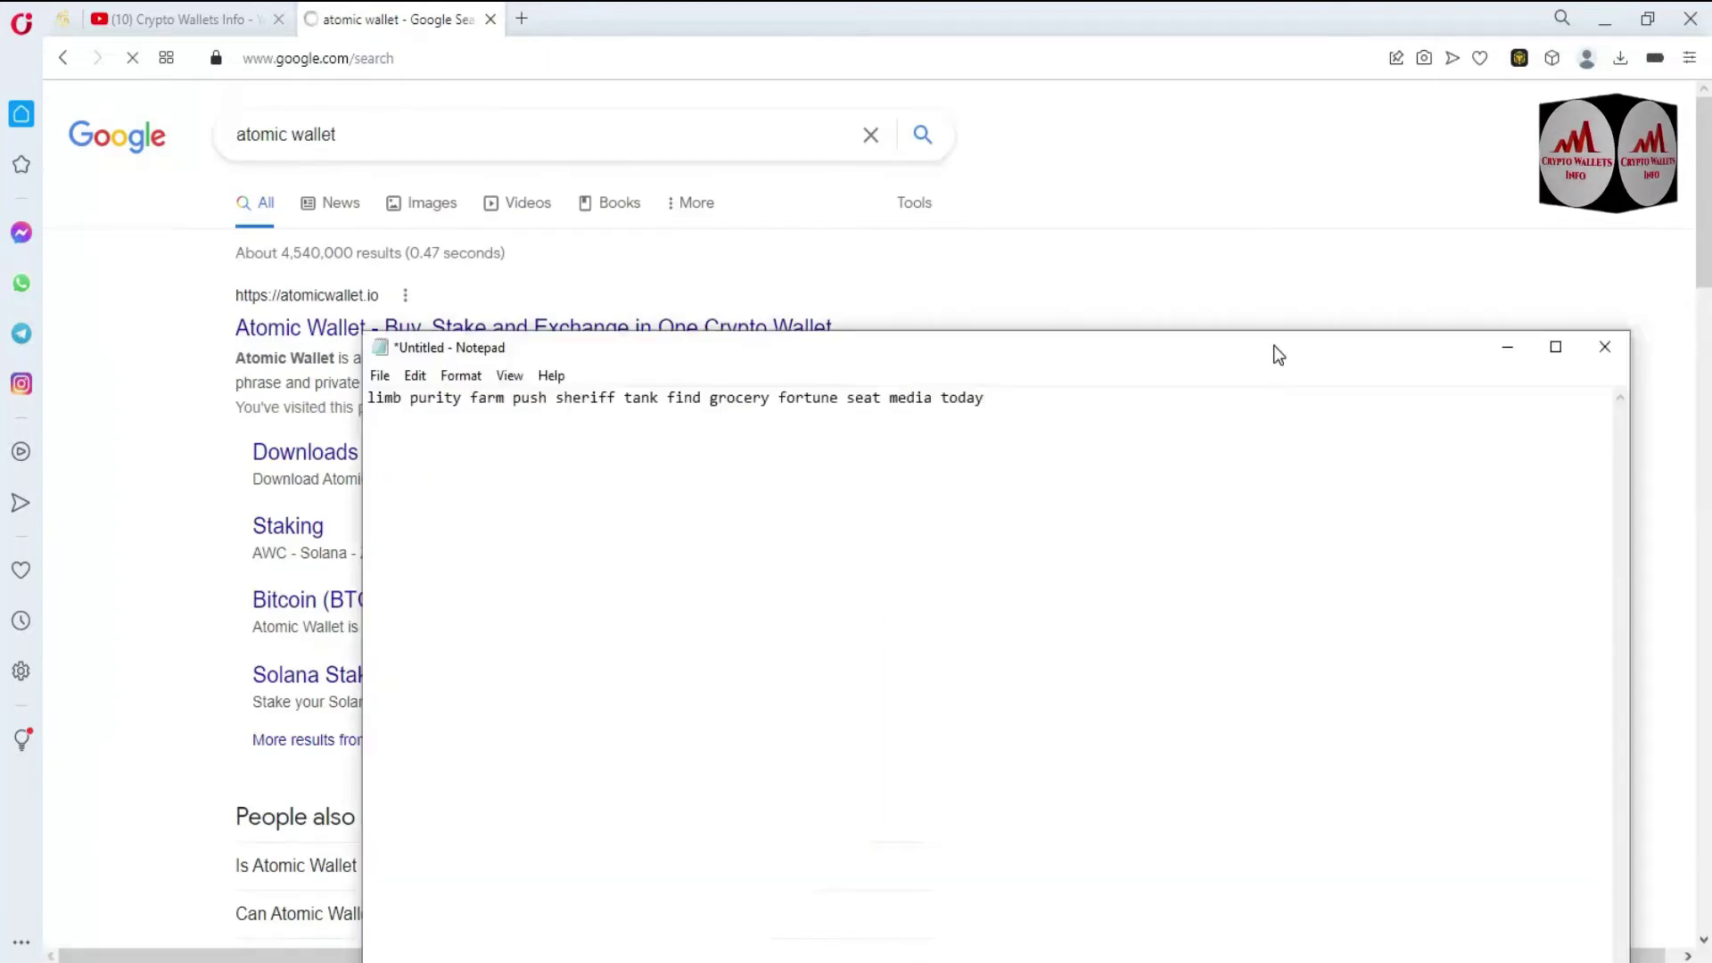
drag(1270, 356, 1026, 383)
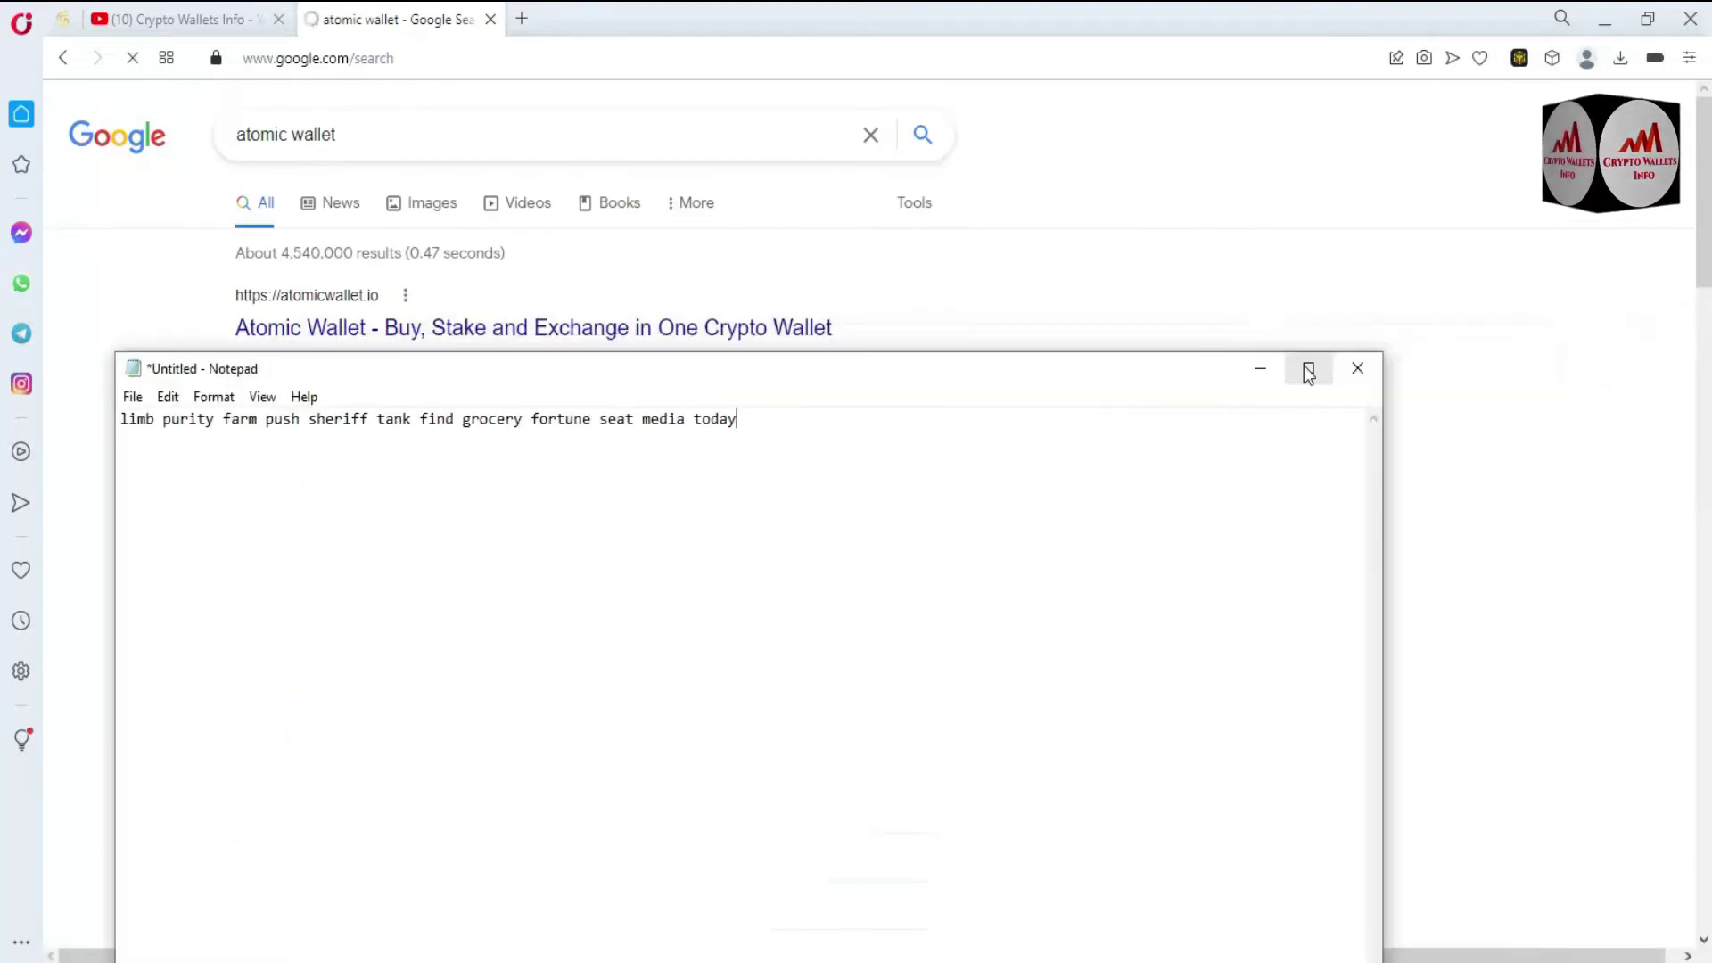
click(1258, 369)
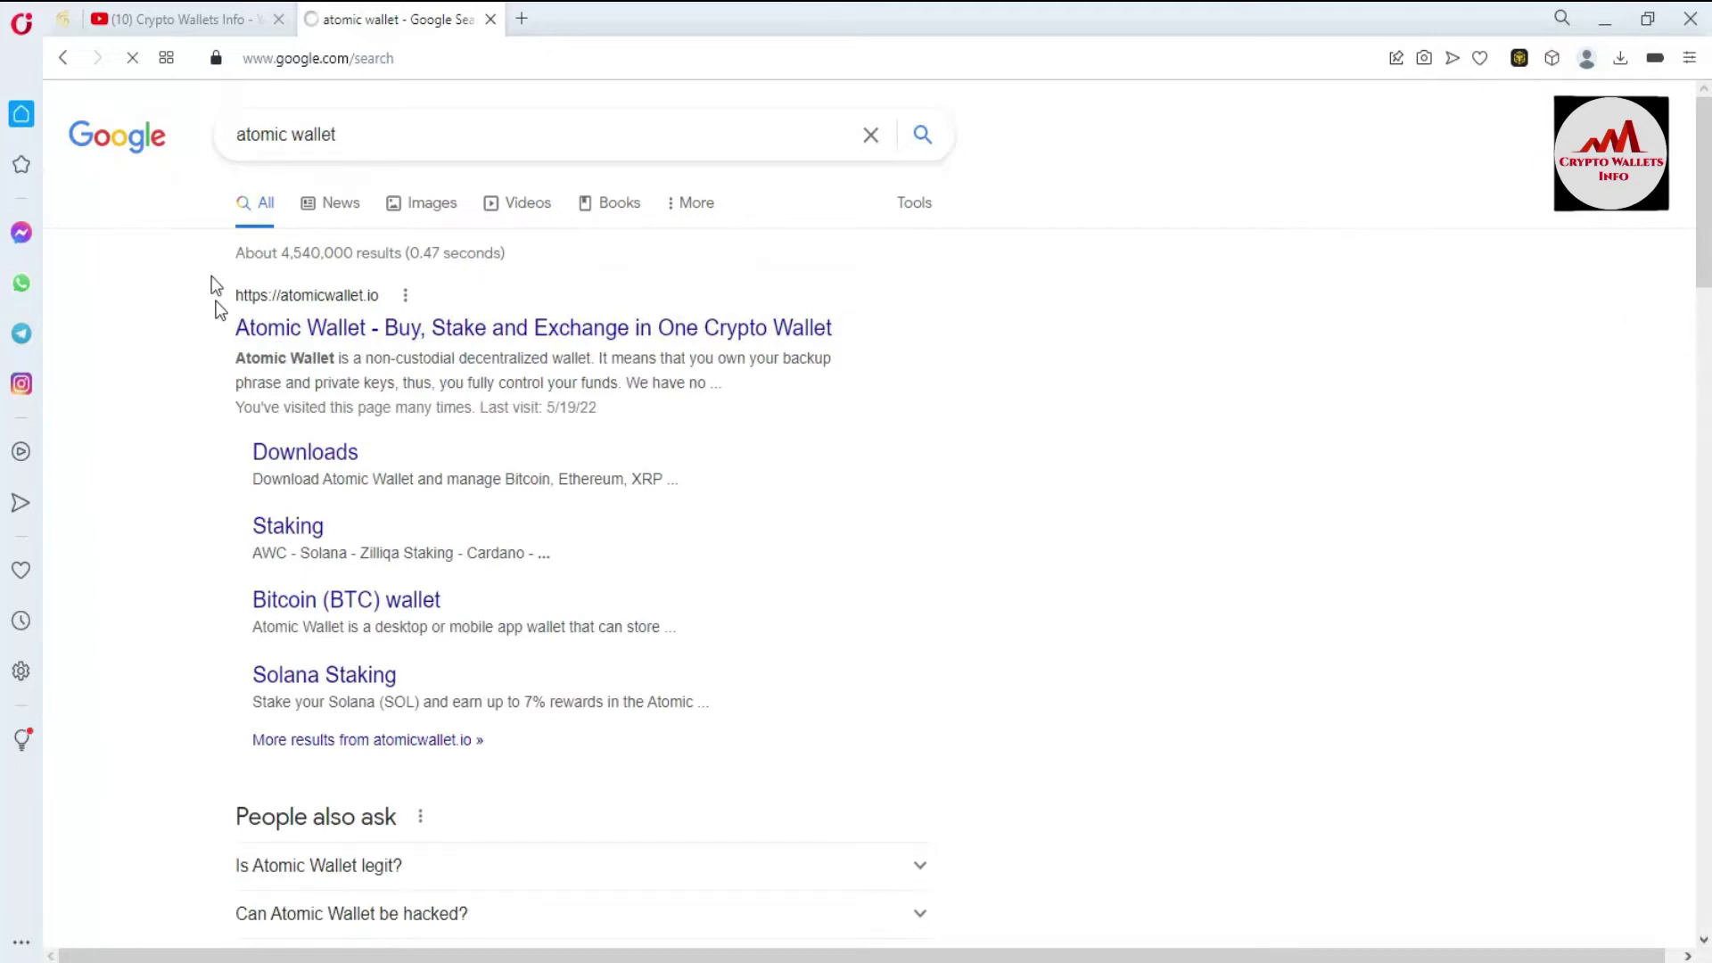
triple_click(347, 290)
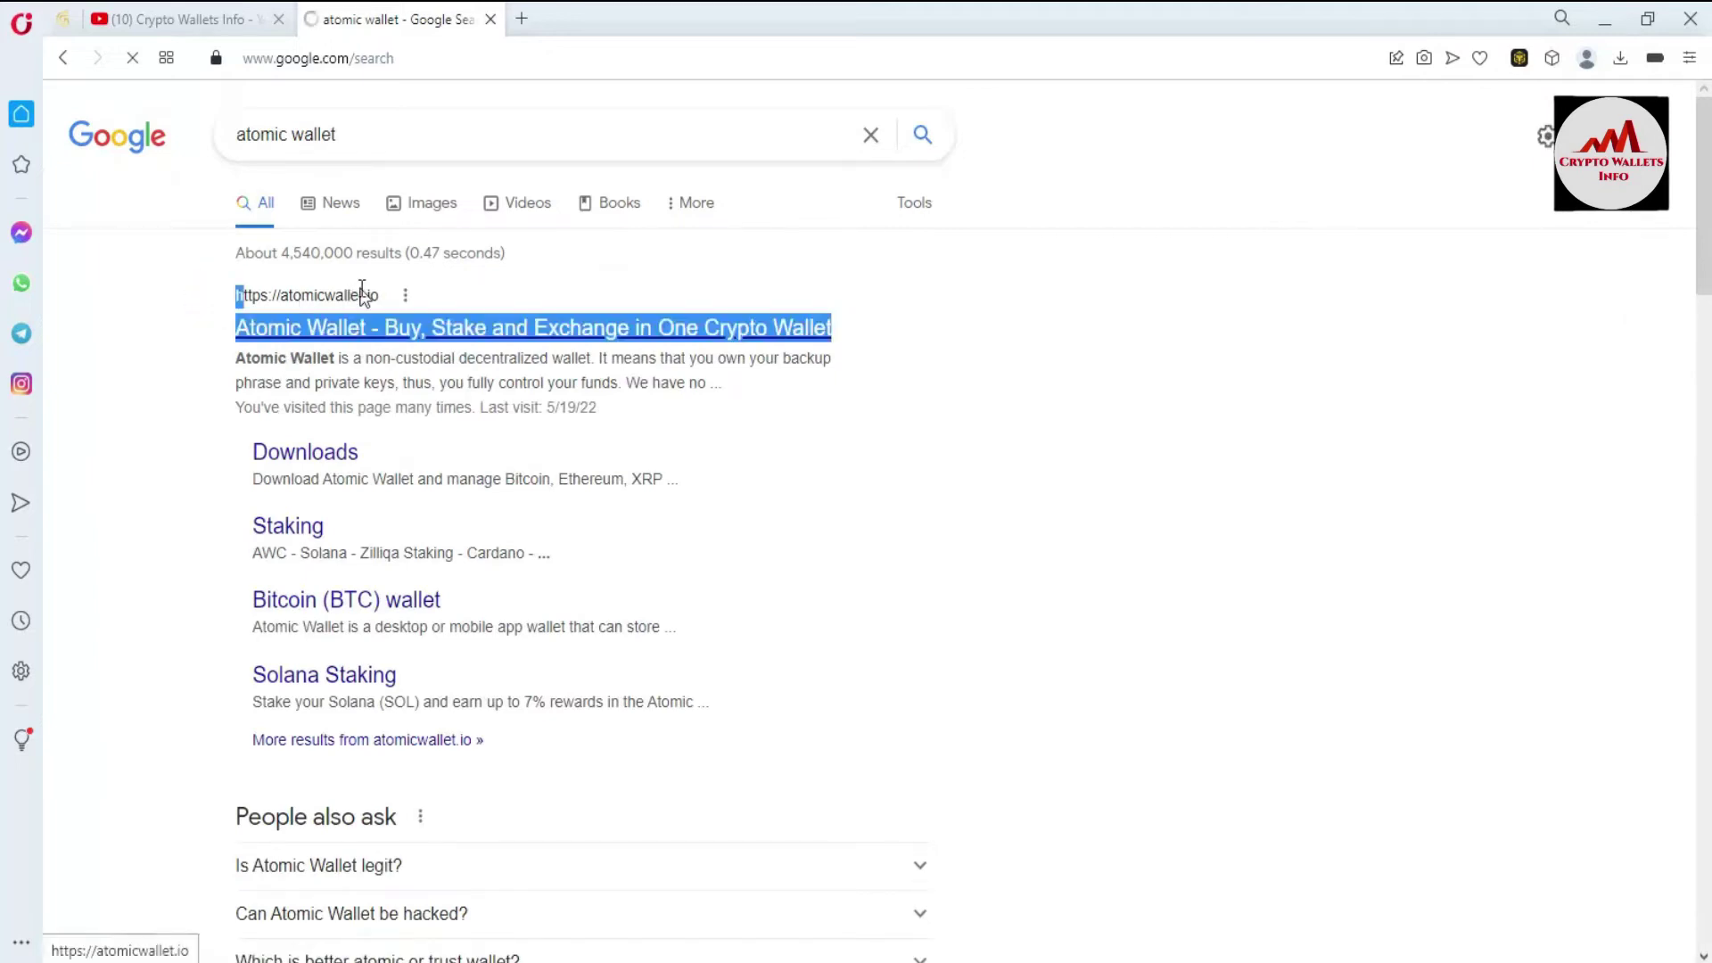
click(1070, 278)
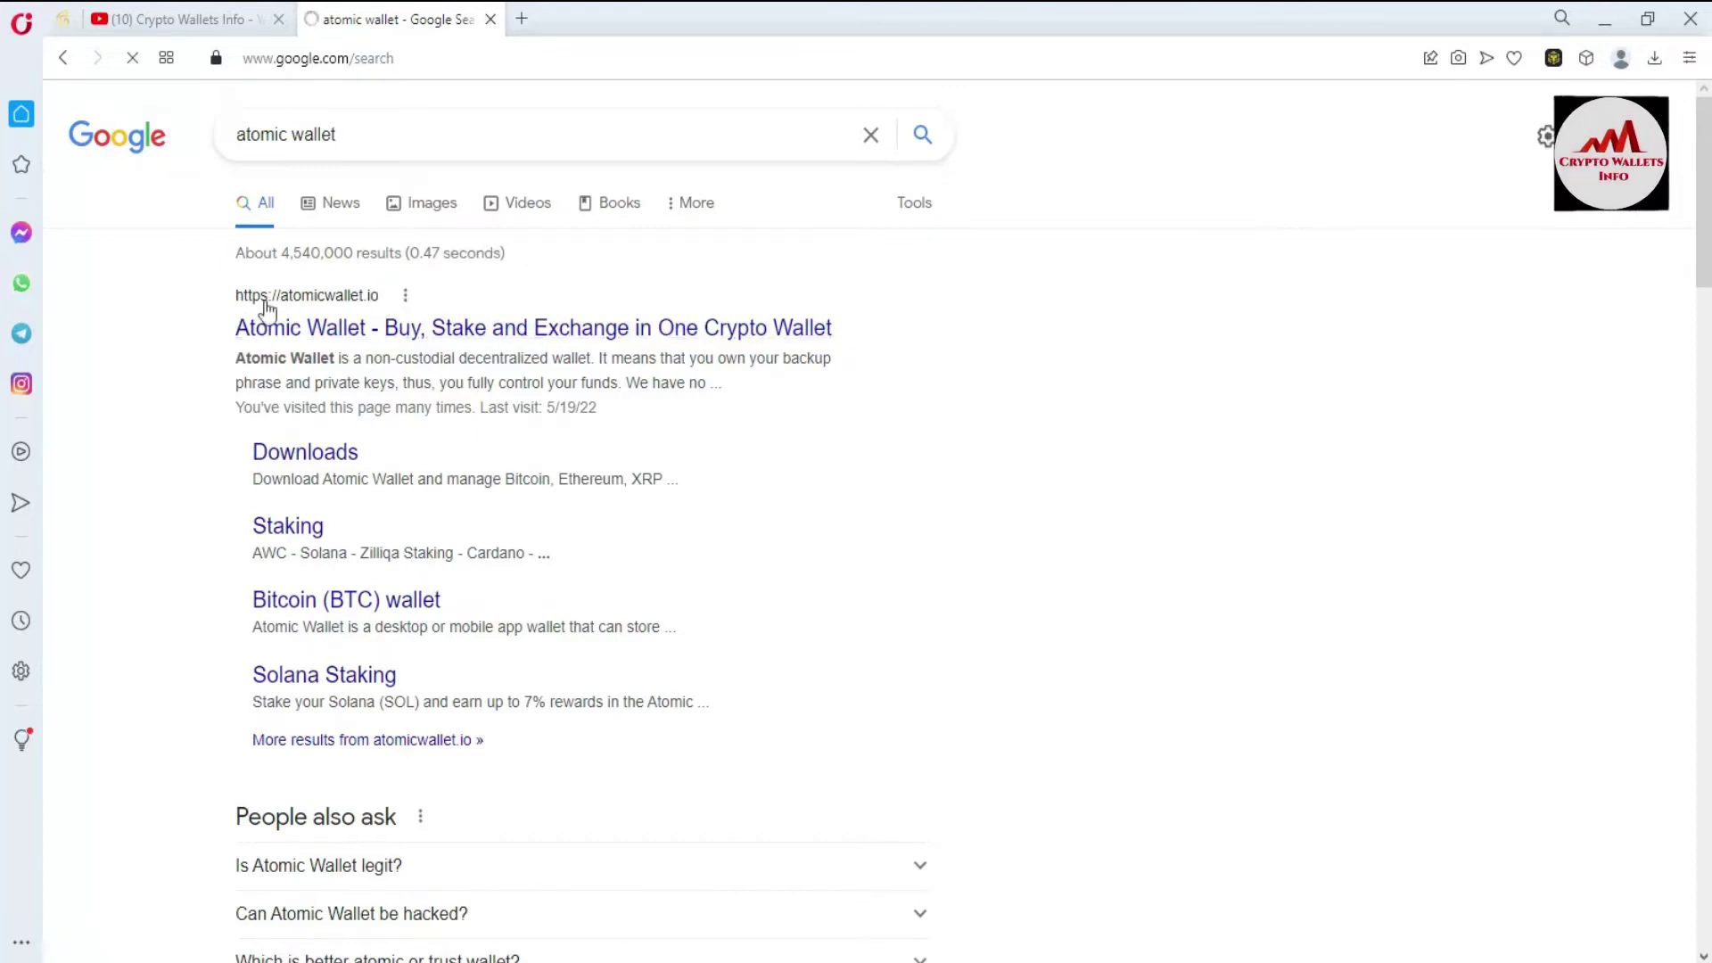
click(415, 330)
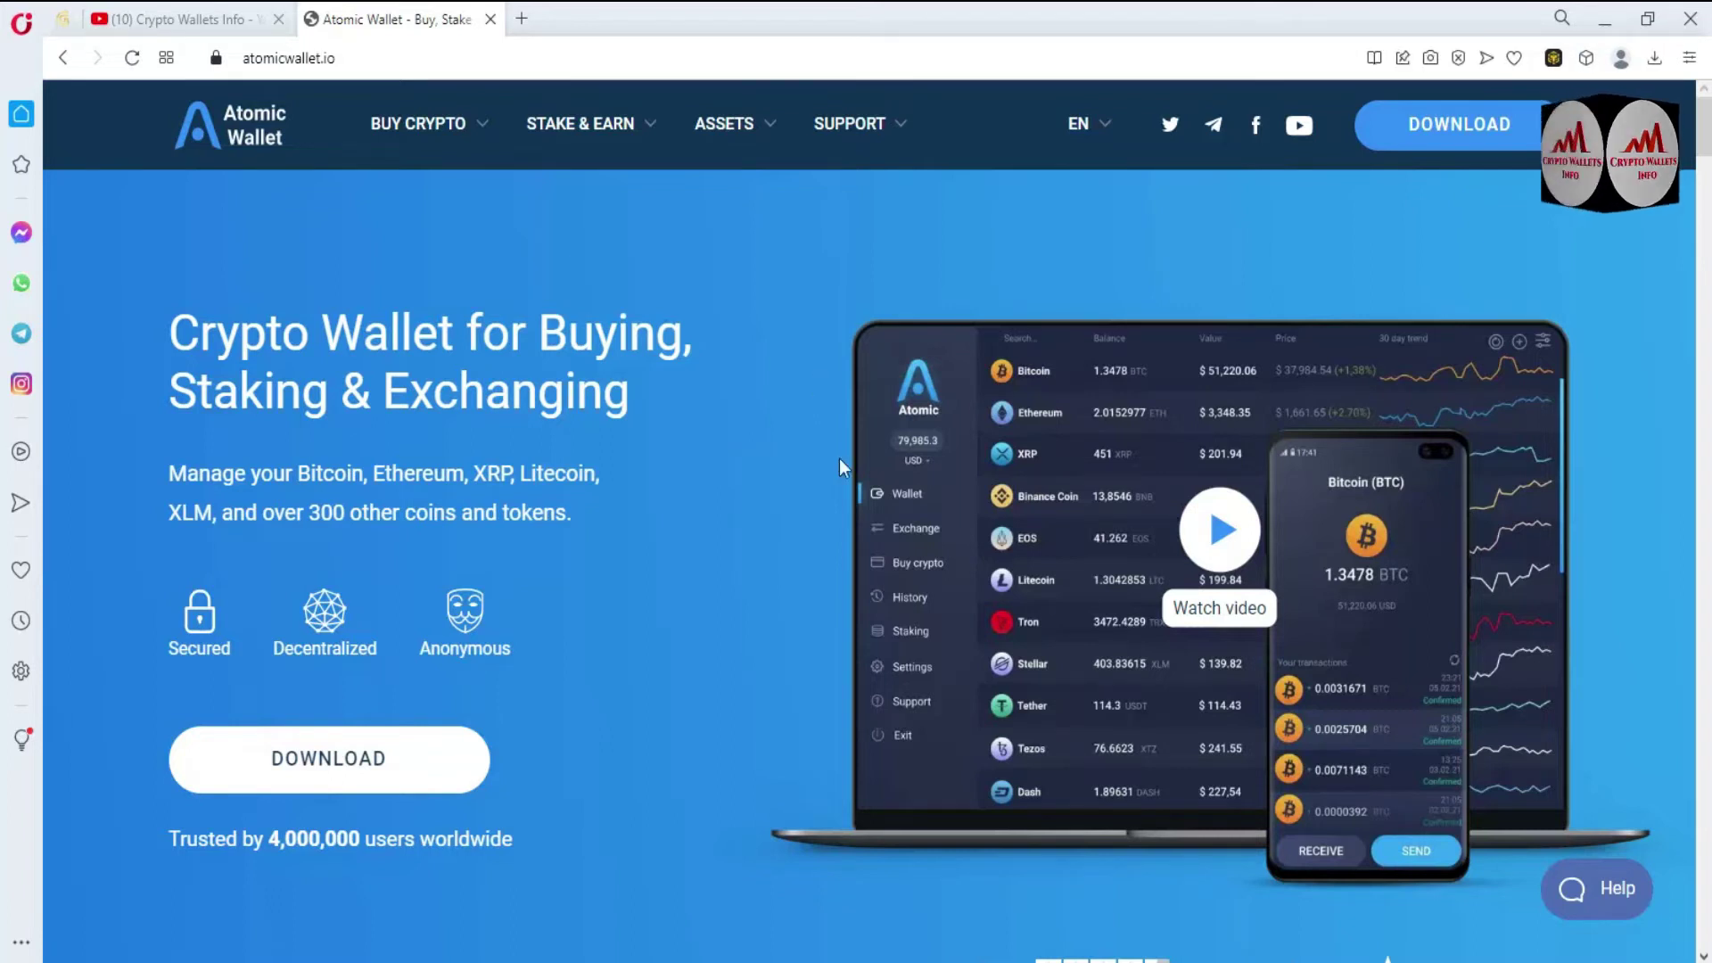
- Go to the Atomic Wallet download section, dismiss the newsletter pop-up and download the Windows version
scroll(4, 156, down, 5)
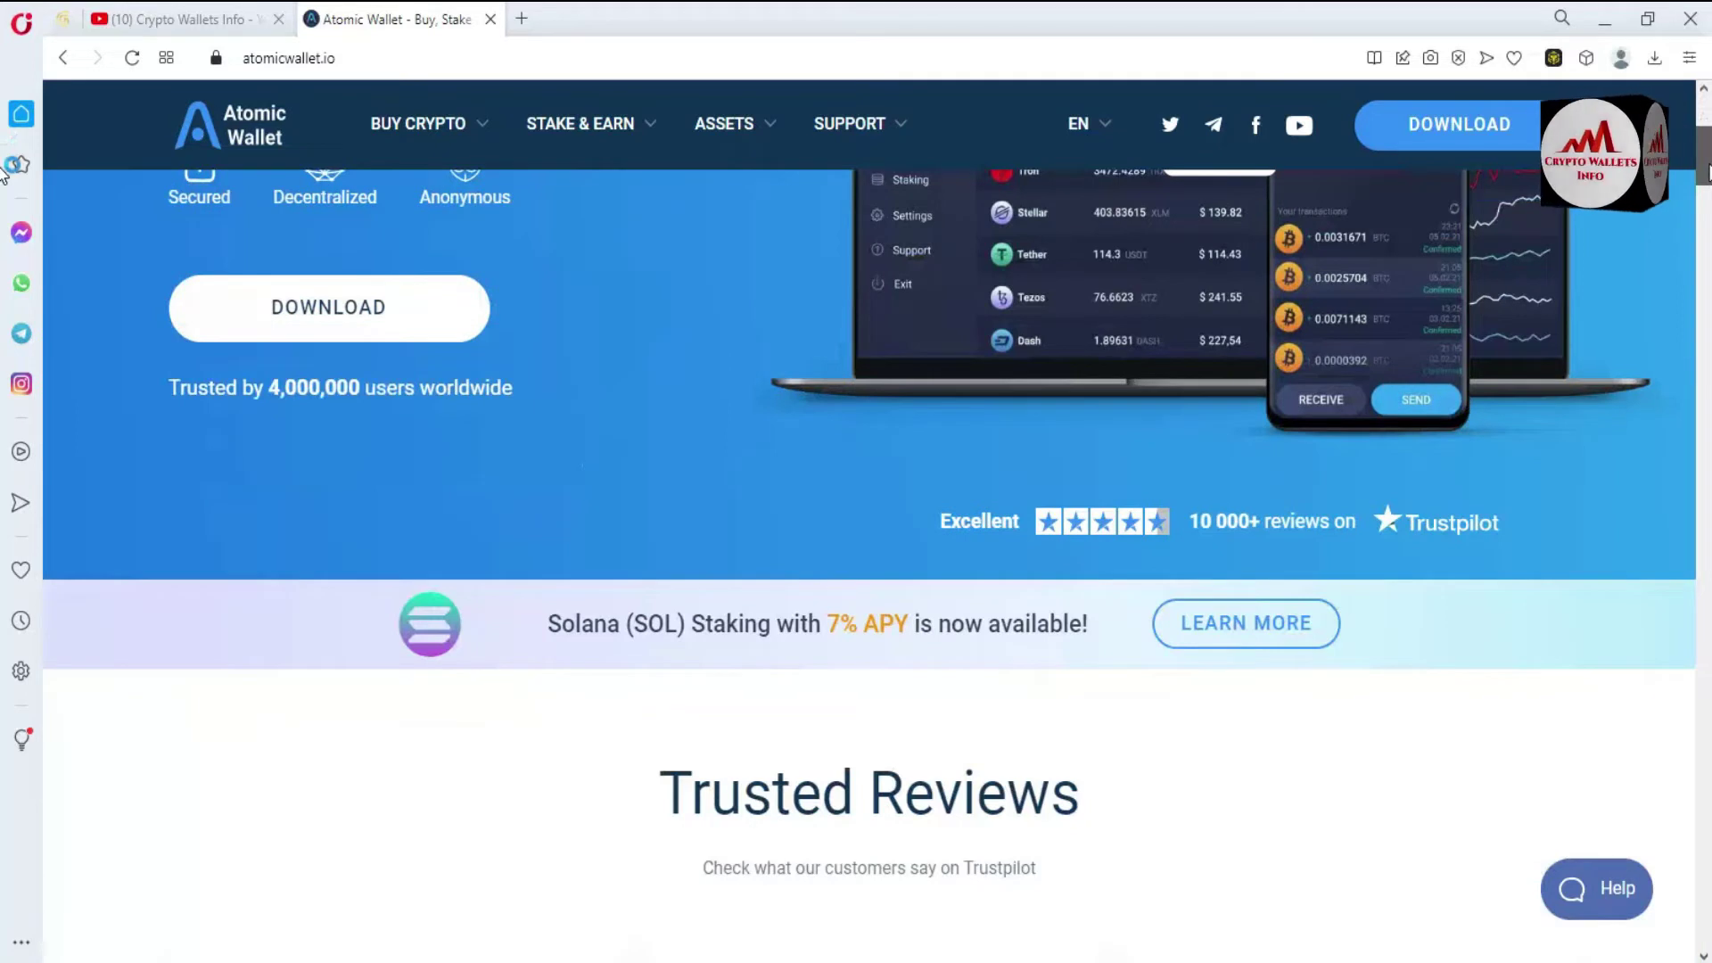
scroll(3, 263, down, 5)
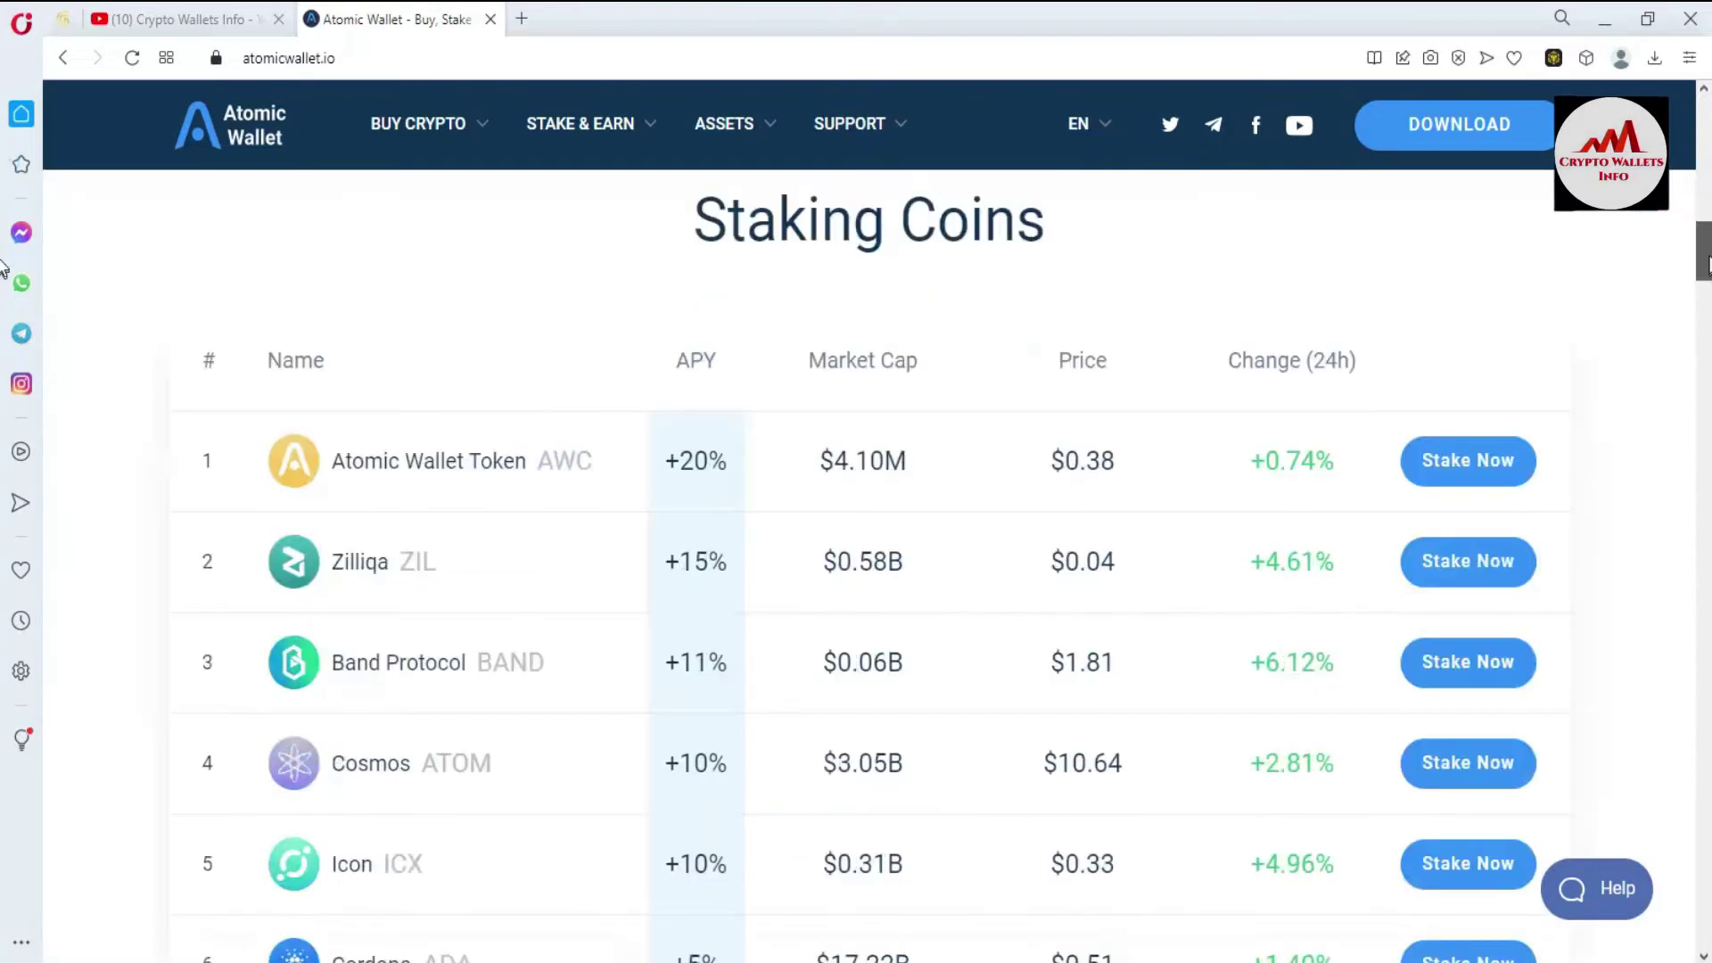
scroll(4, 263, up, 2)
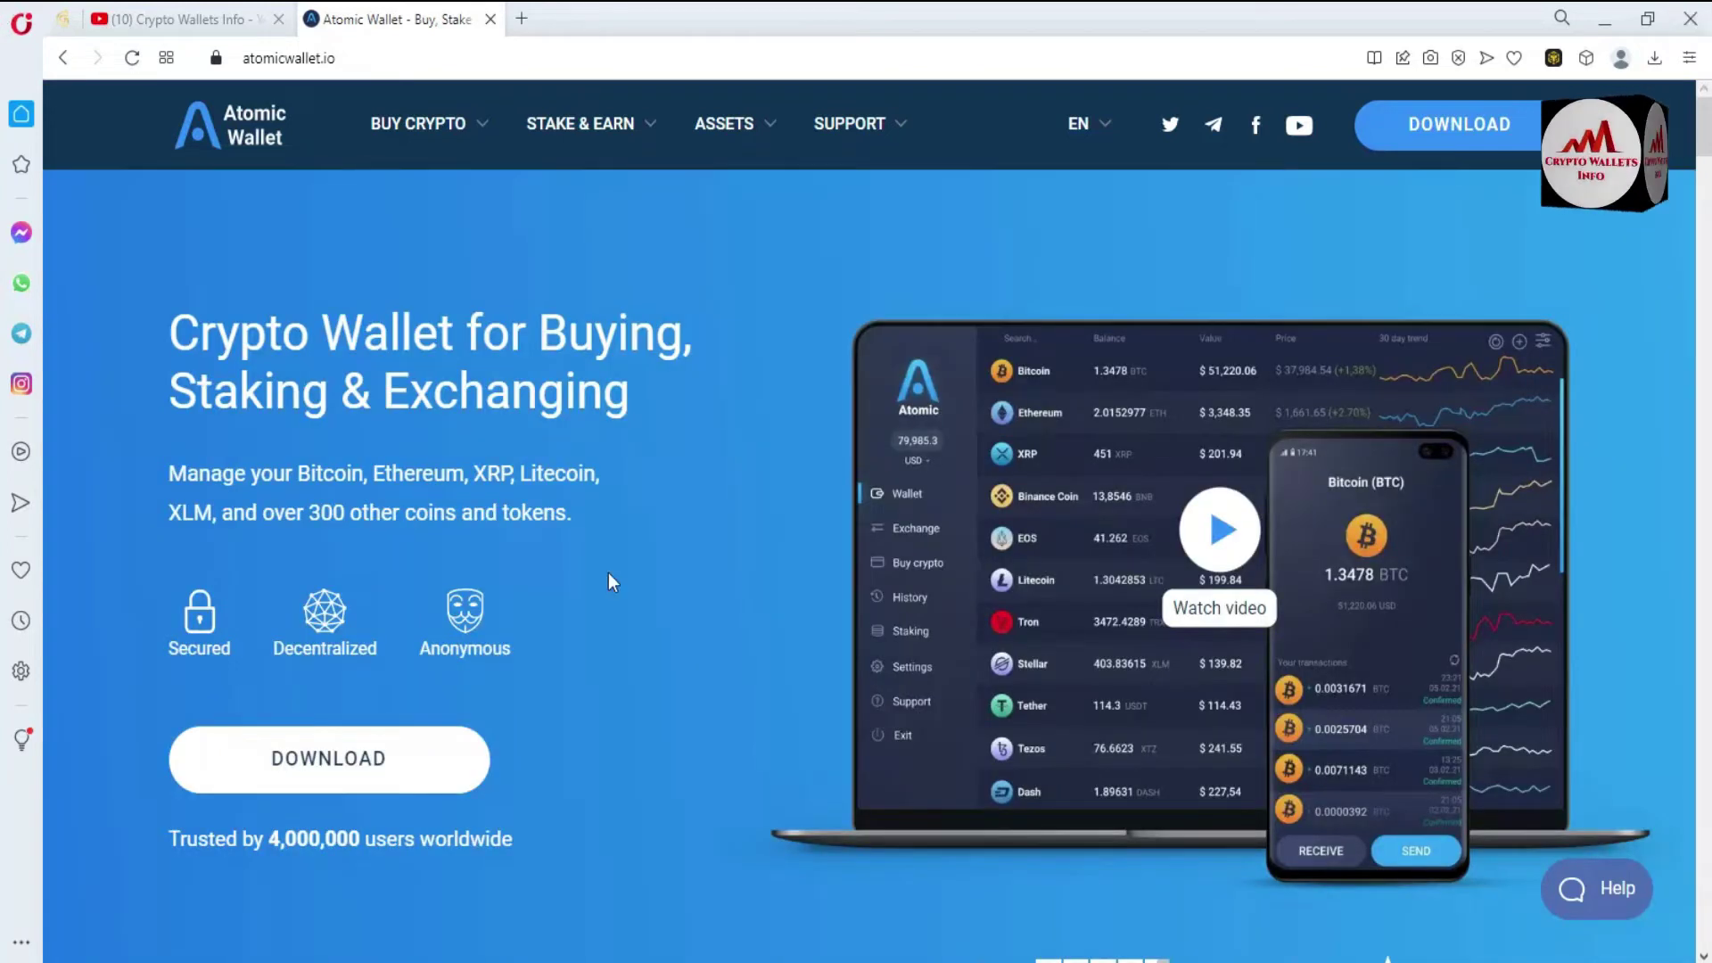
click(325, 753)
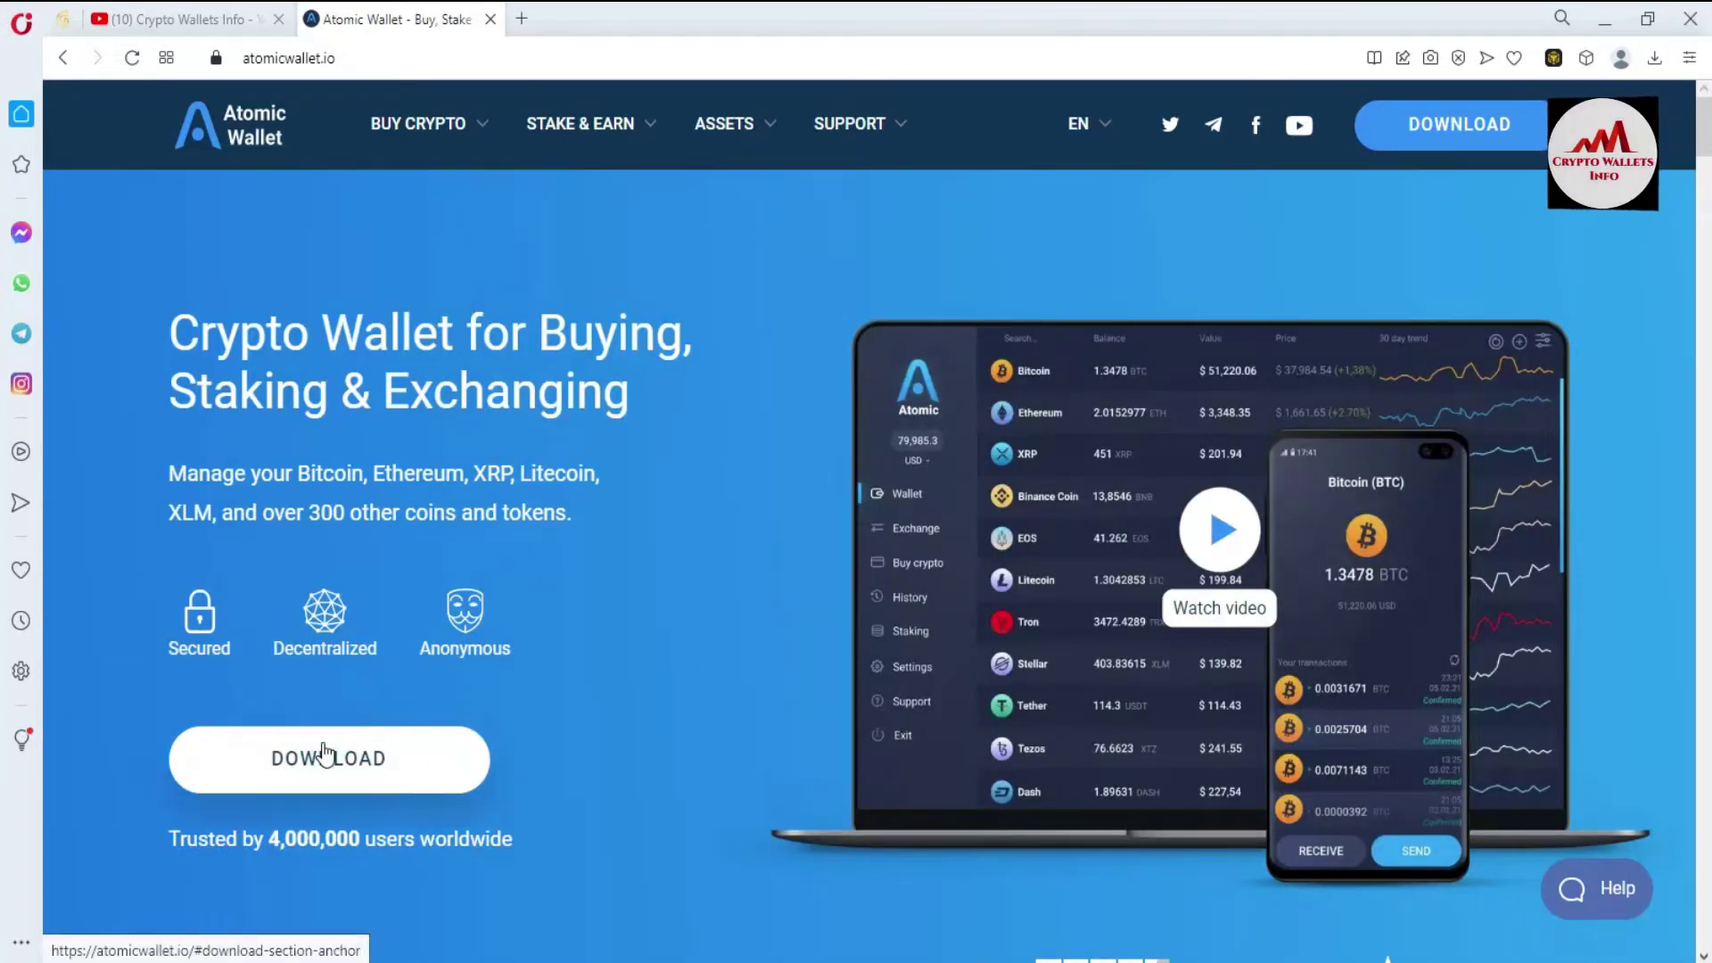
click(323, 755)
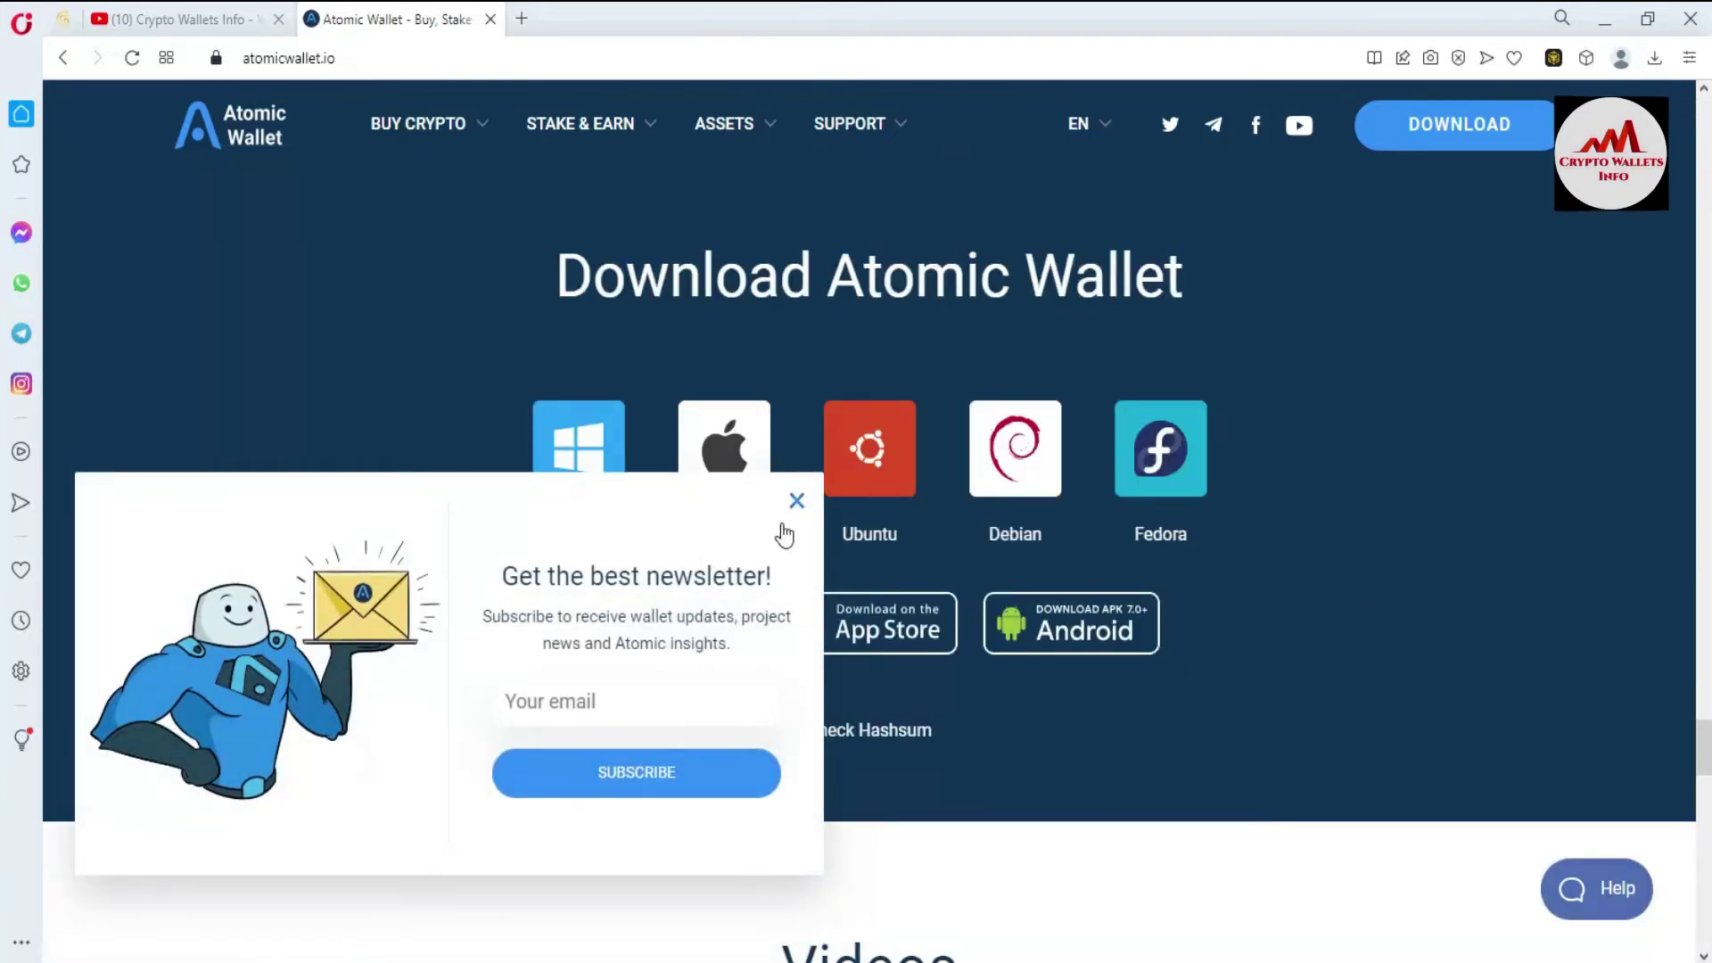
click(797, 500)
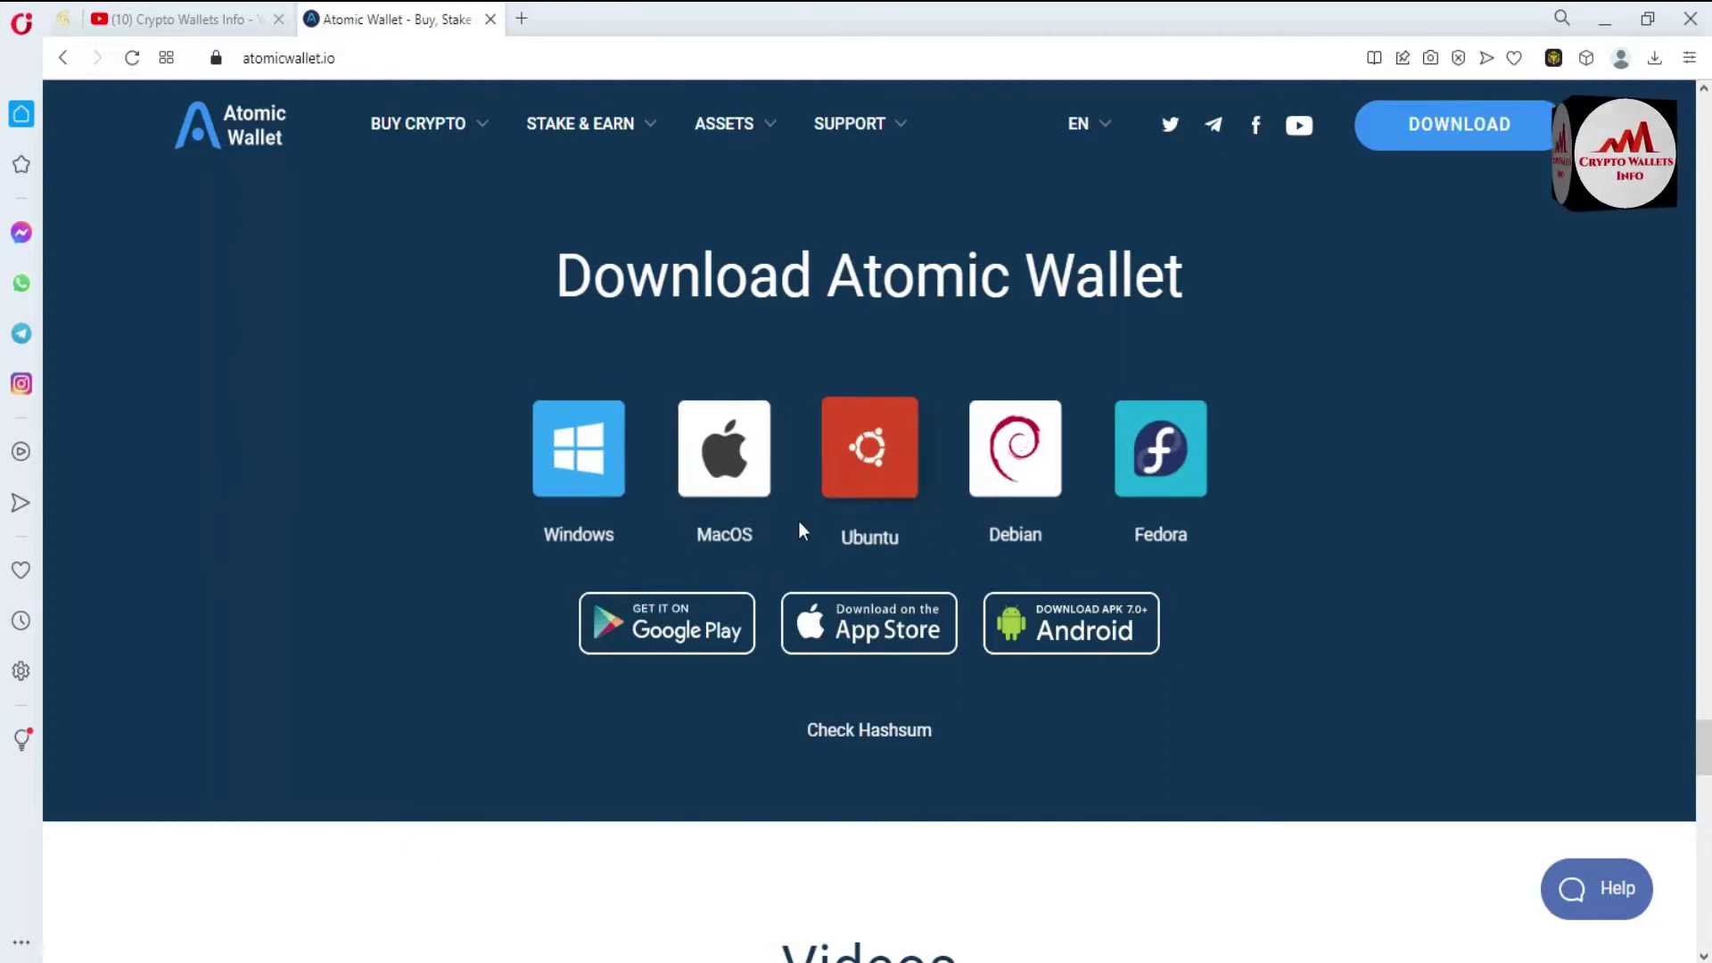
click(592, 473)
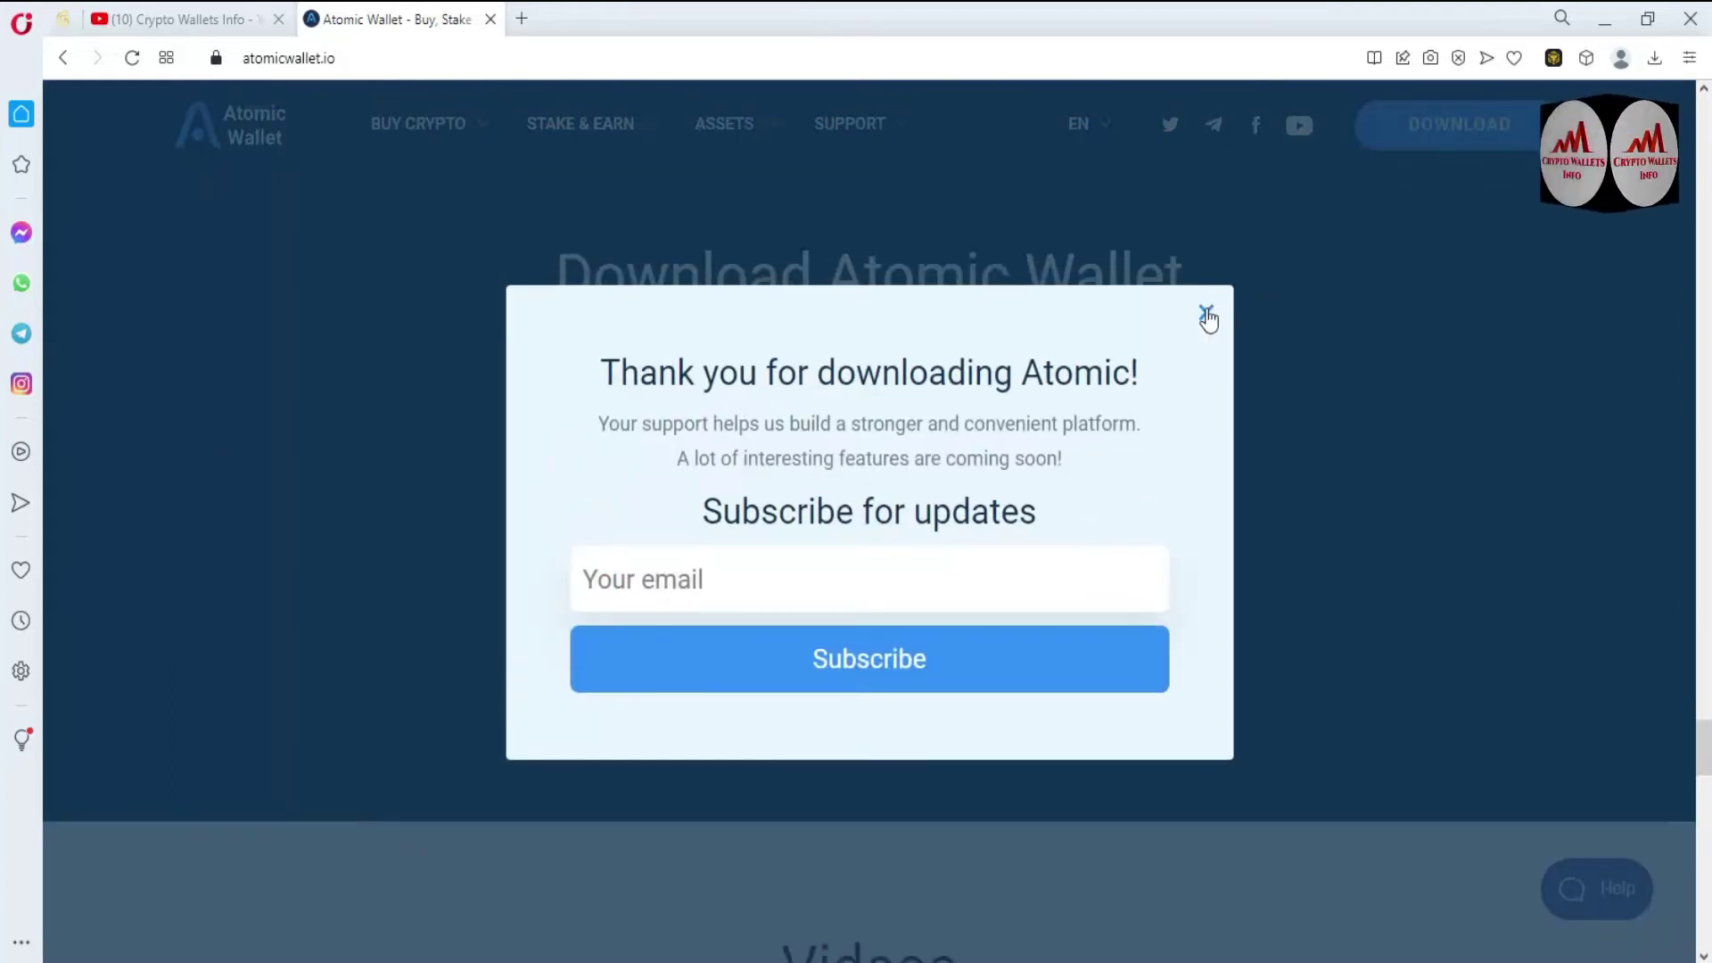
- Close the subscription pop-up on the Atomic Wallet download page and run the atomicwallet-2.50.1-2217 installer from the T29 folder
click(1207, 314)
click(580, 489)
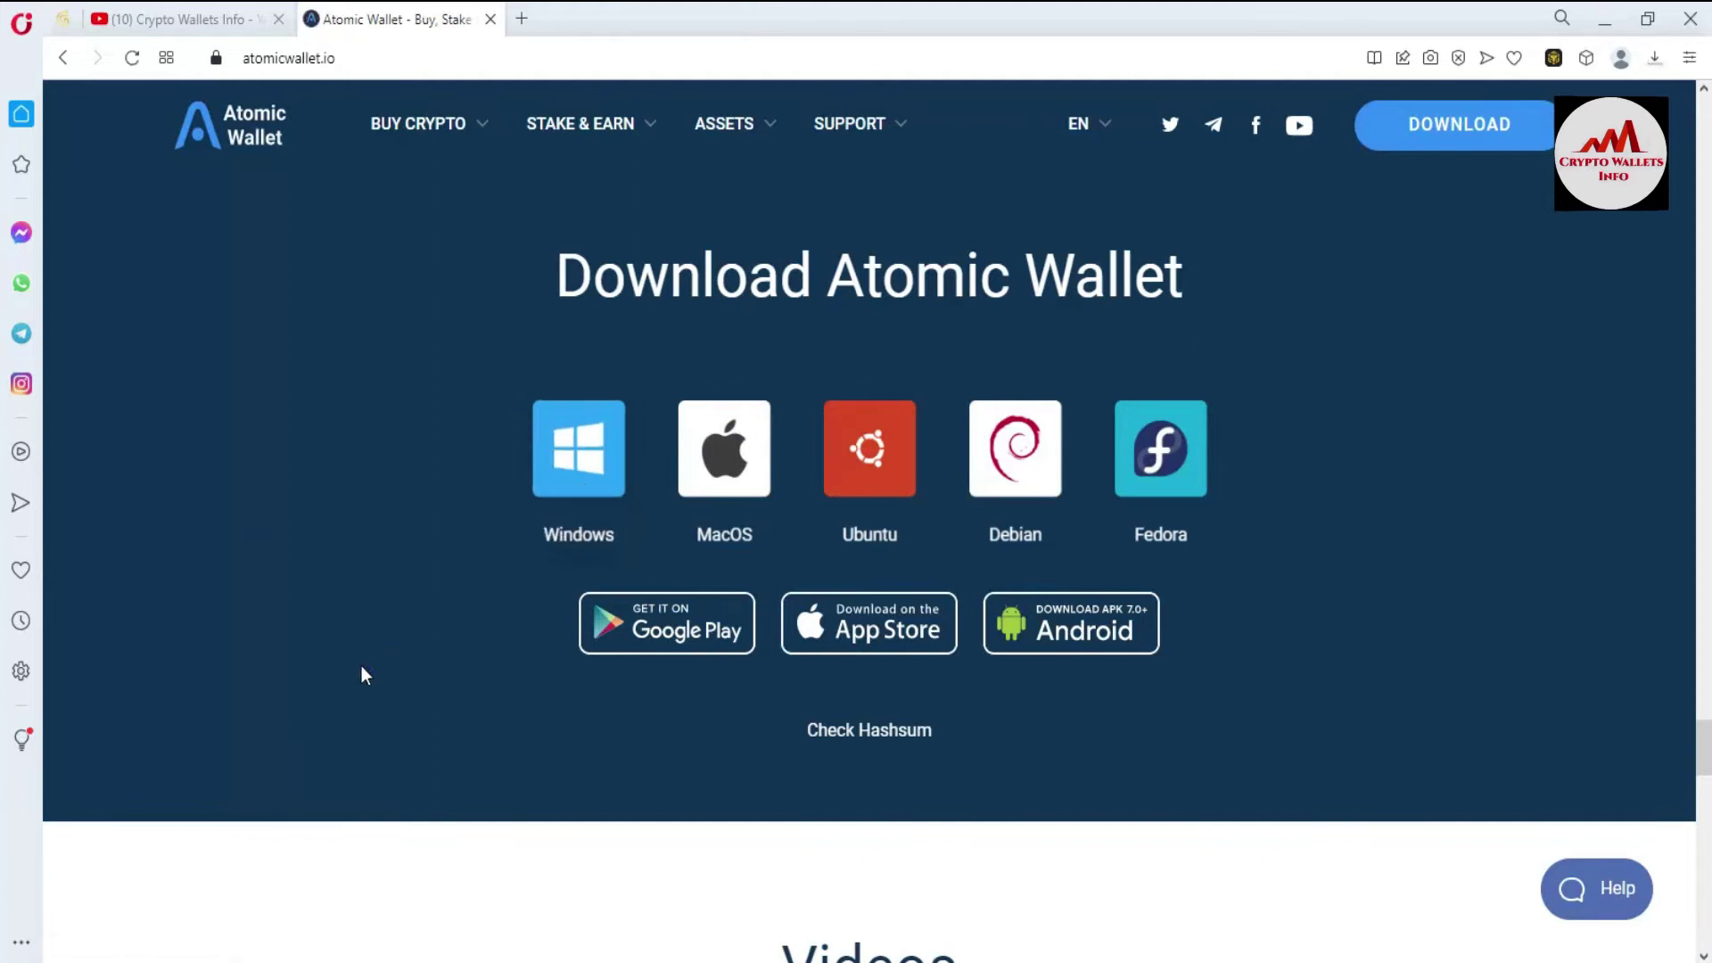
click(654, 496)
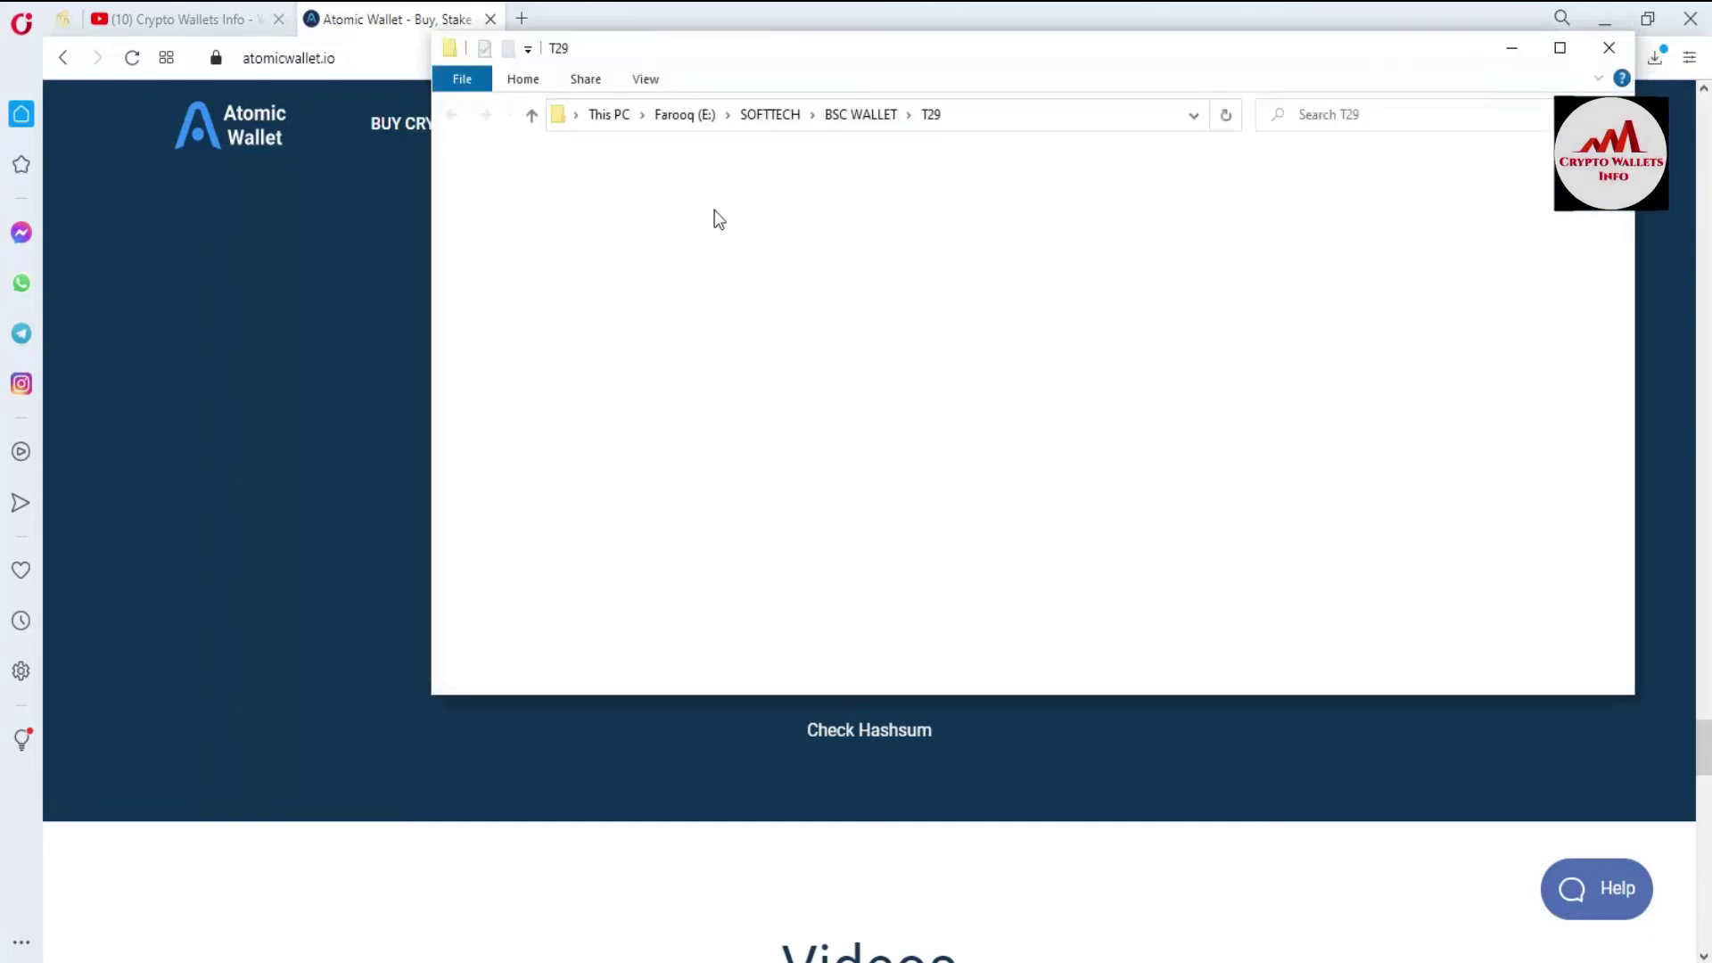
double_click(820, 211)
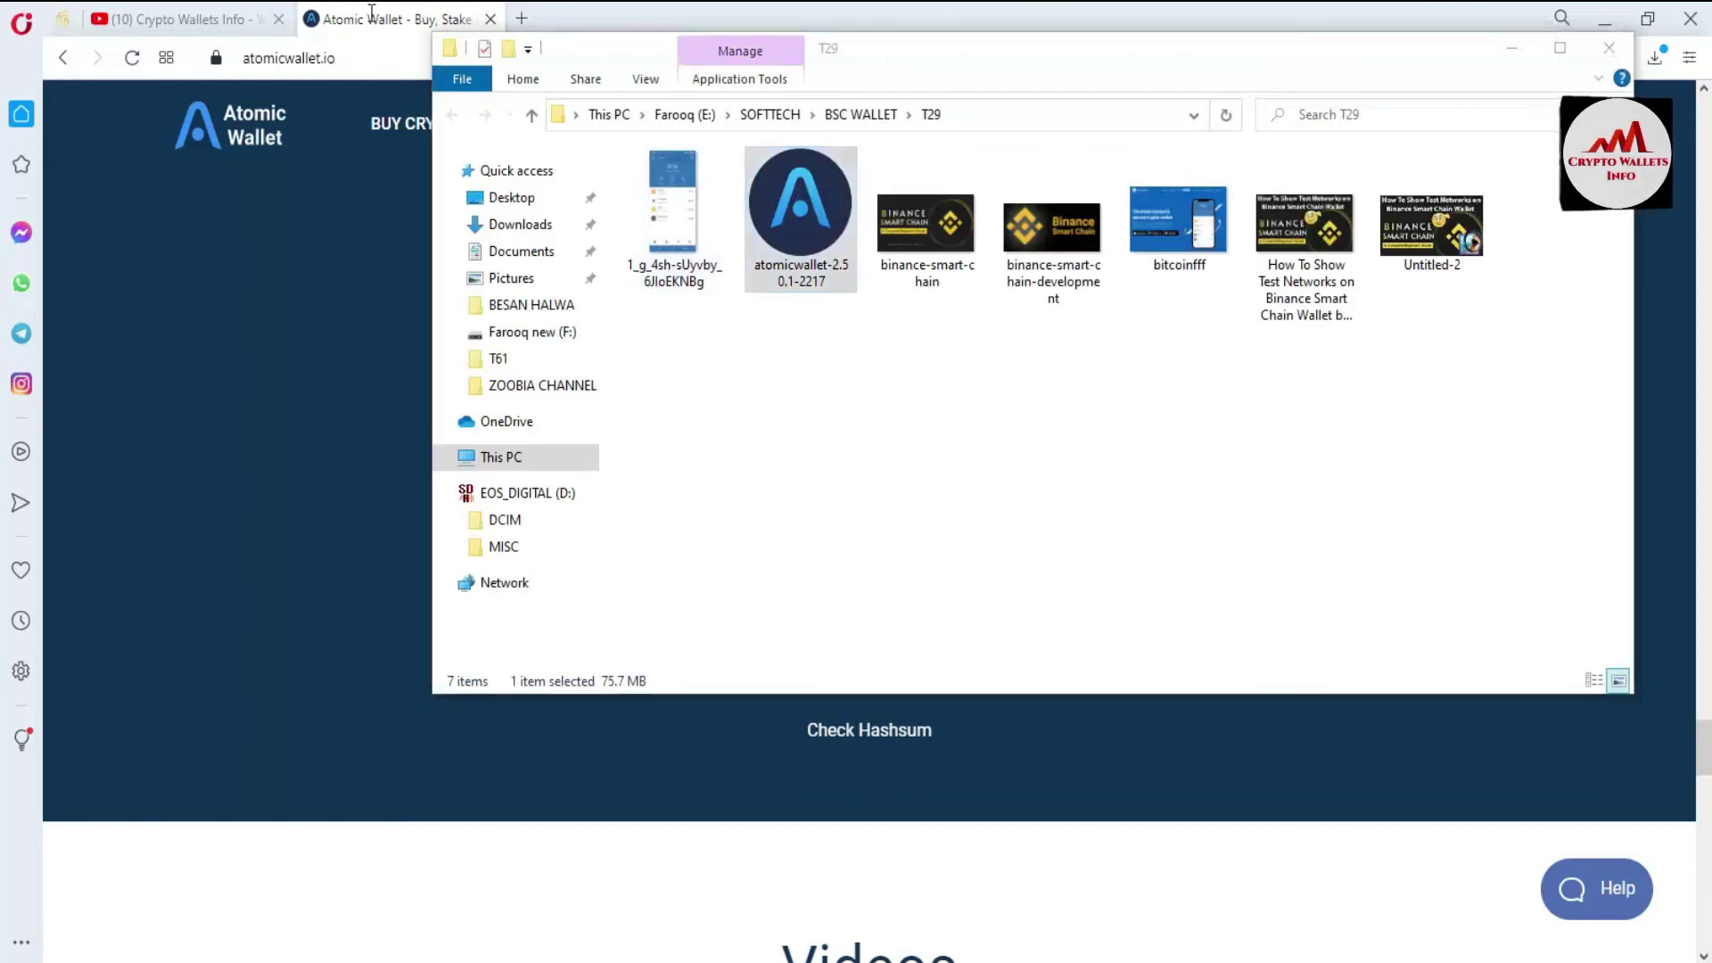
click(400, 9)
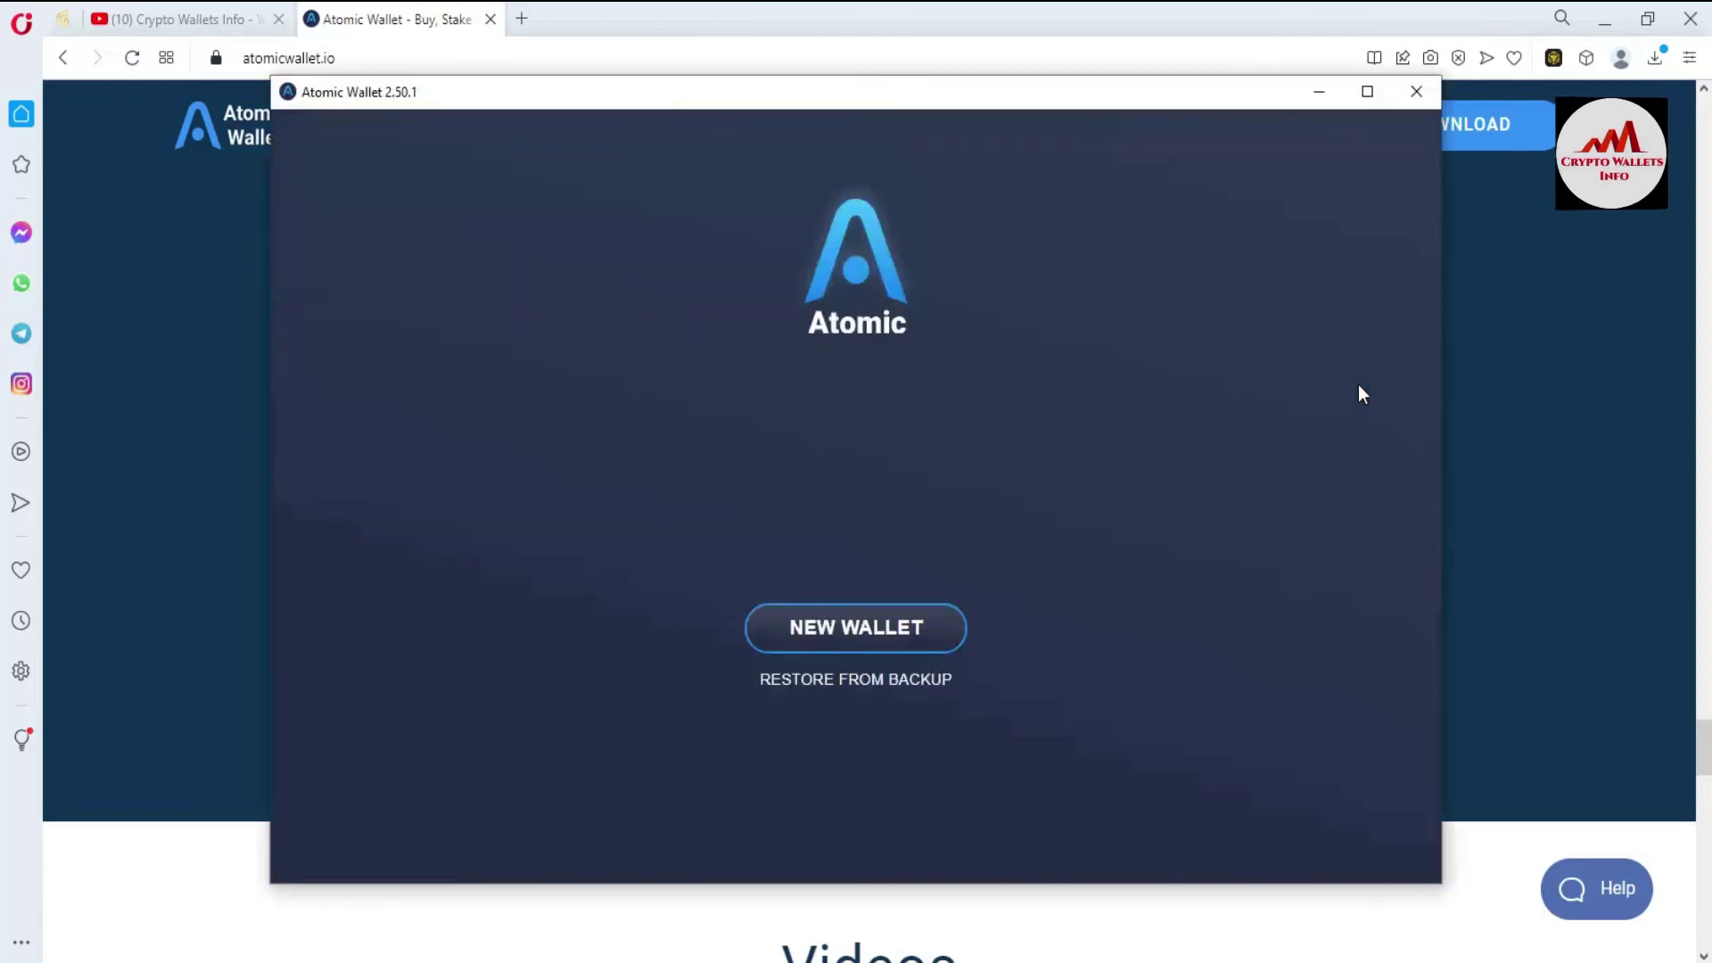
- Restore a wallet from backup in Atomic Wallet, pasting the 12-word backup phrase copied from the Notepad document
click(838, 687)
click(775, 504)
key(alt+Tab)
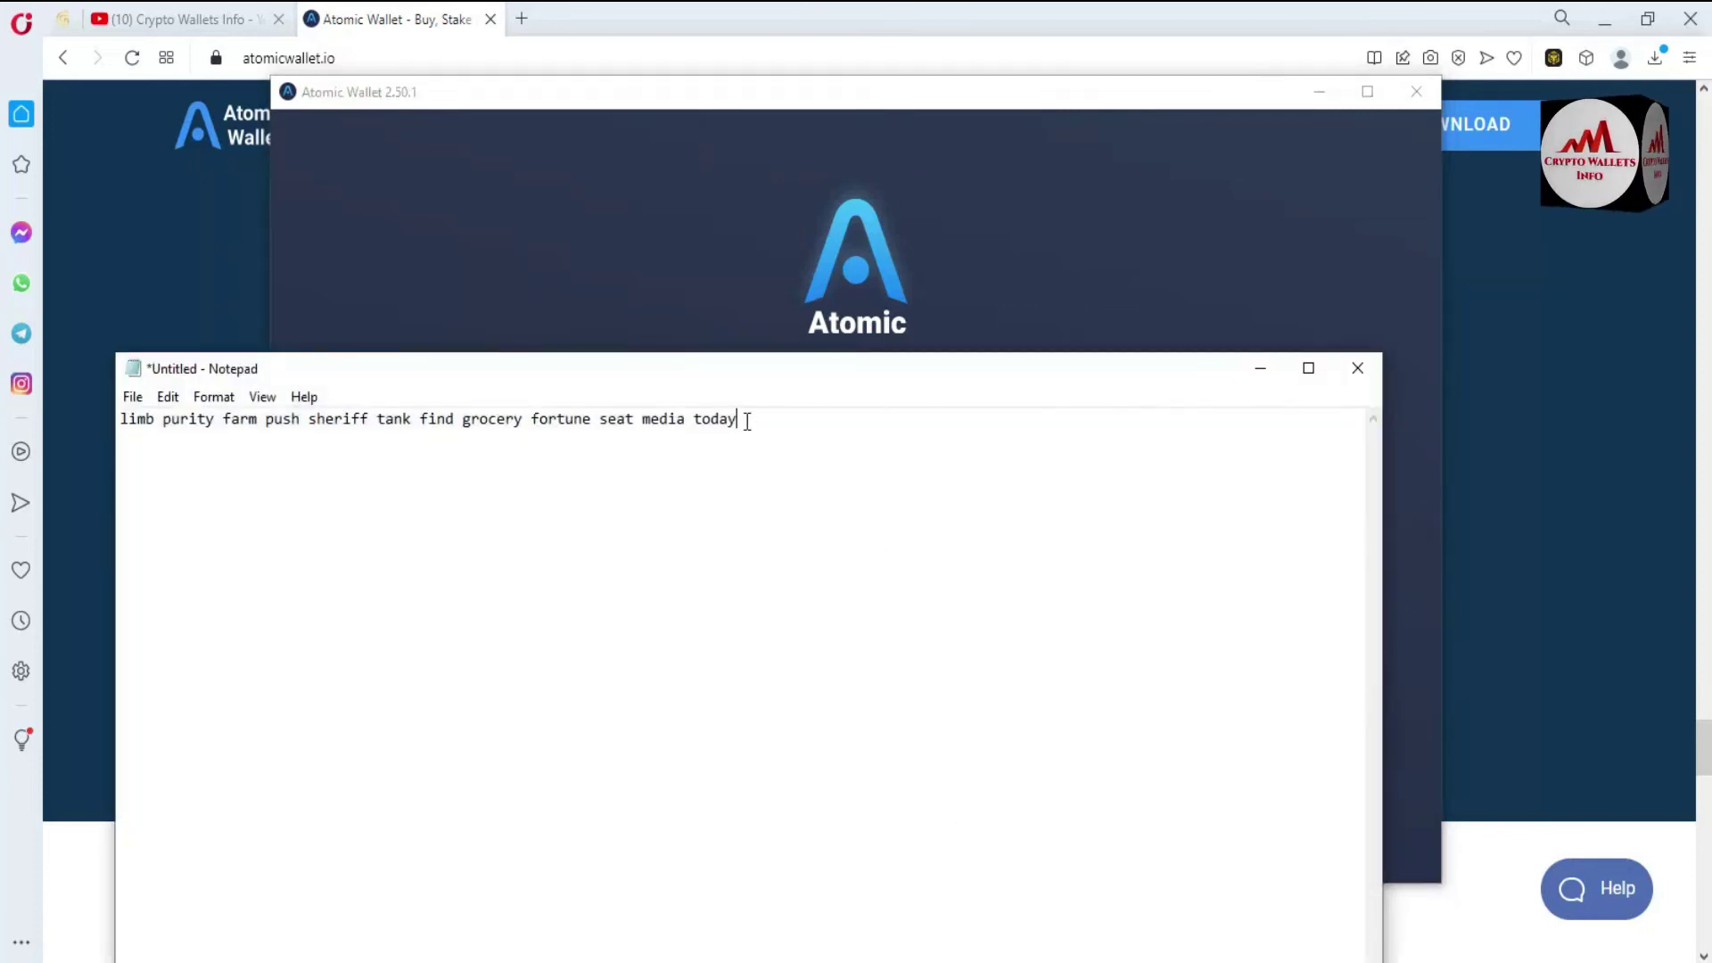
drag(742, 420, 109, 392)
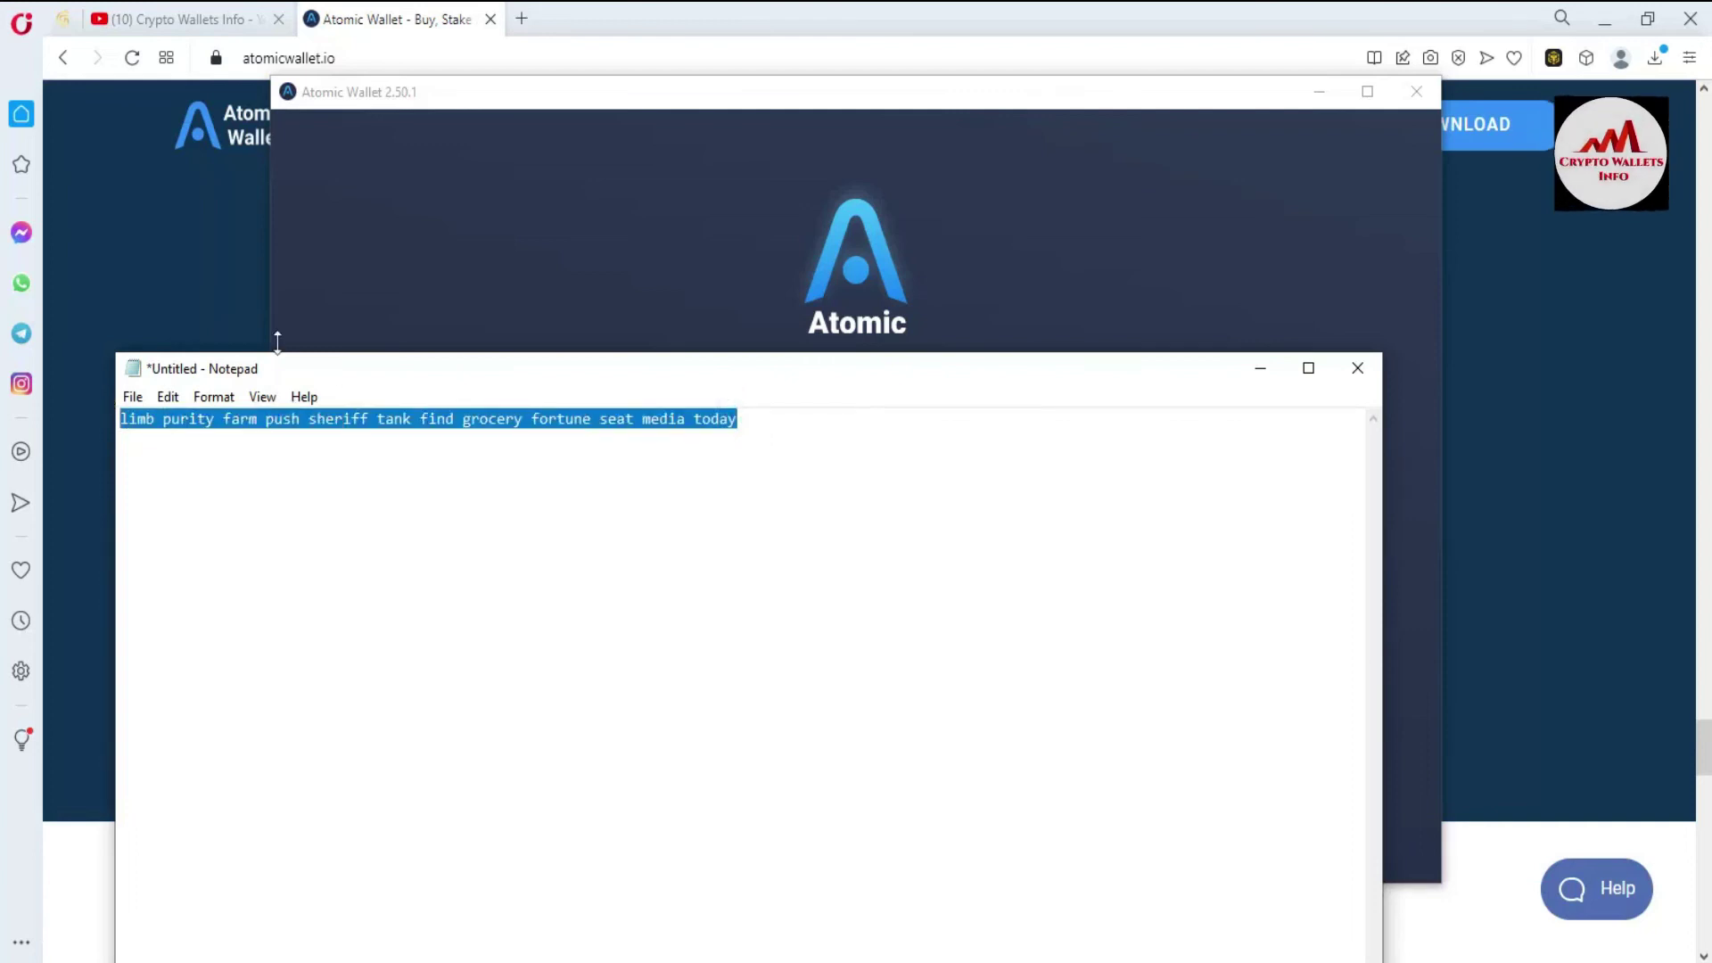
click(1259, 369)
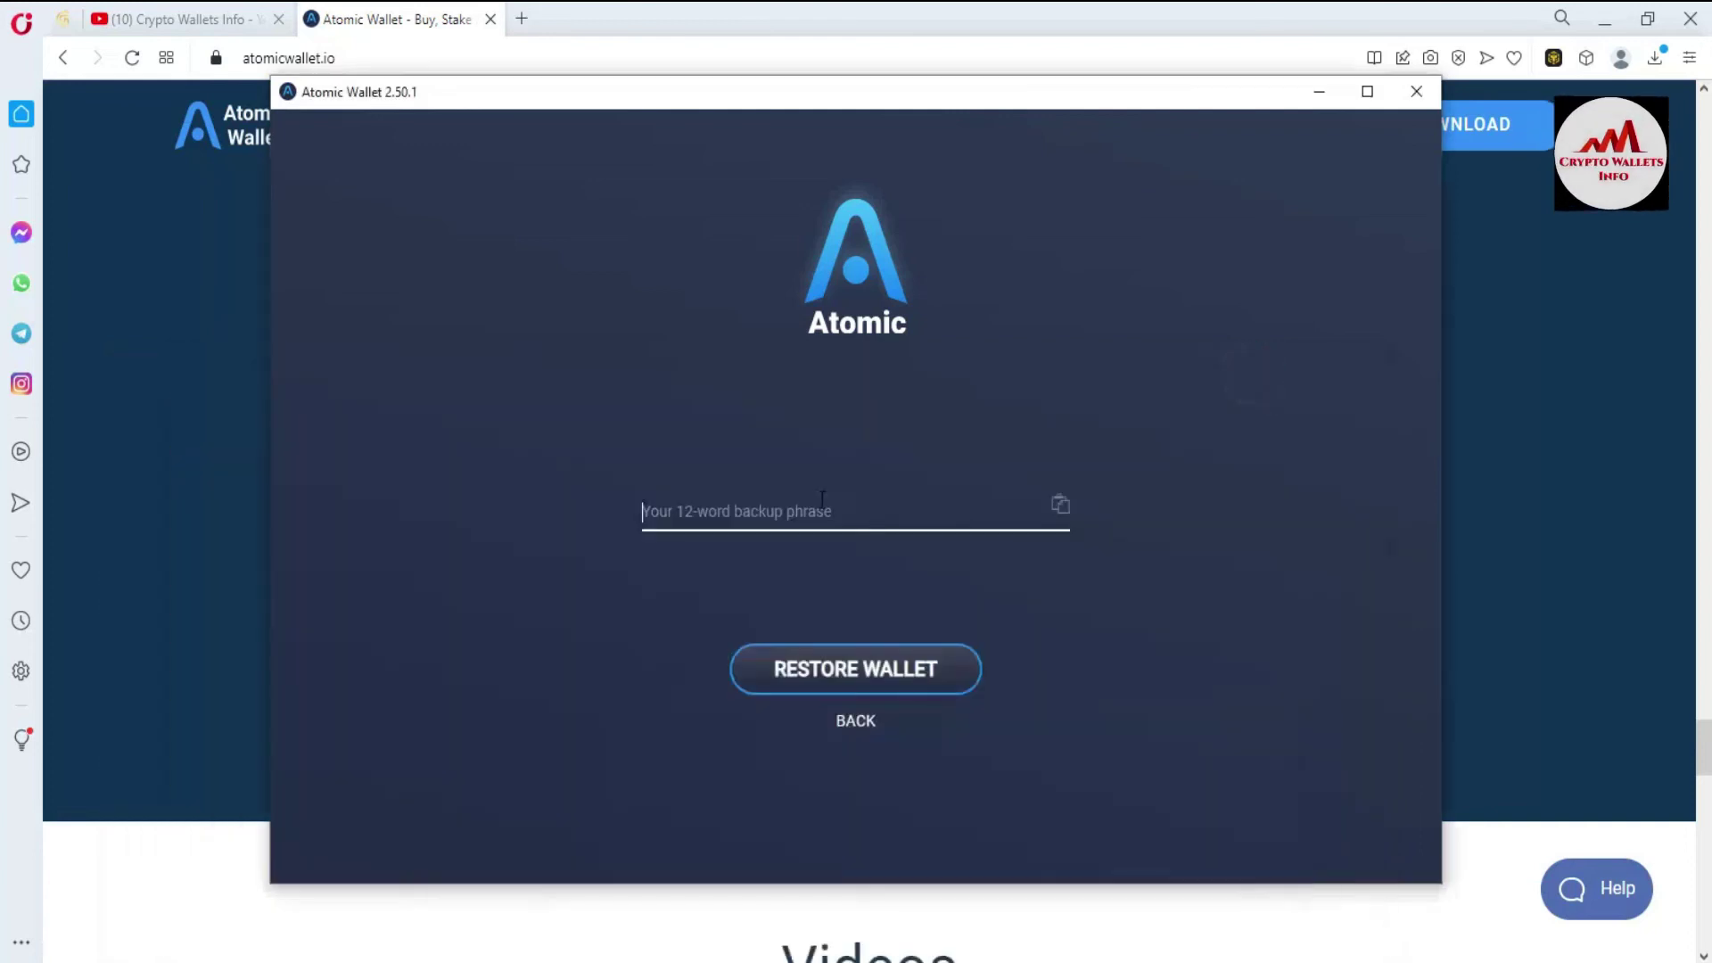
key(ctrl+v)
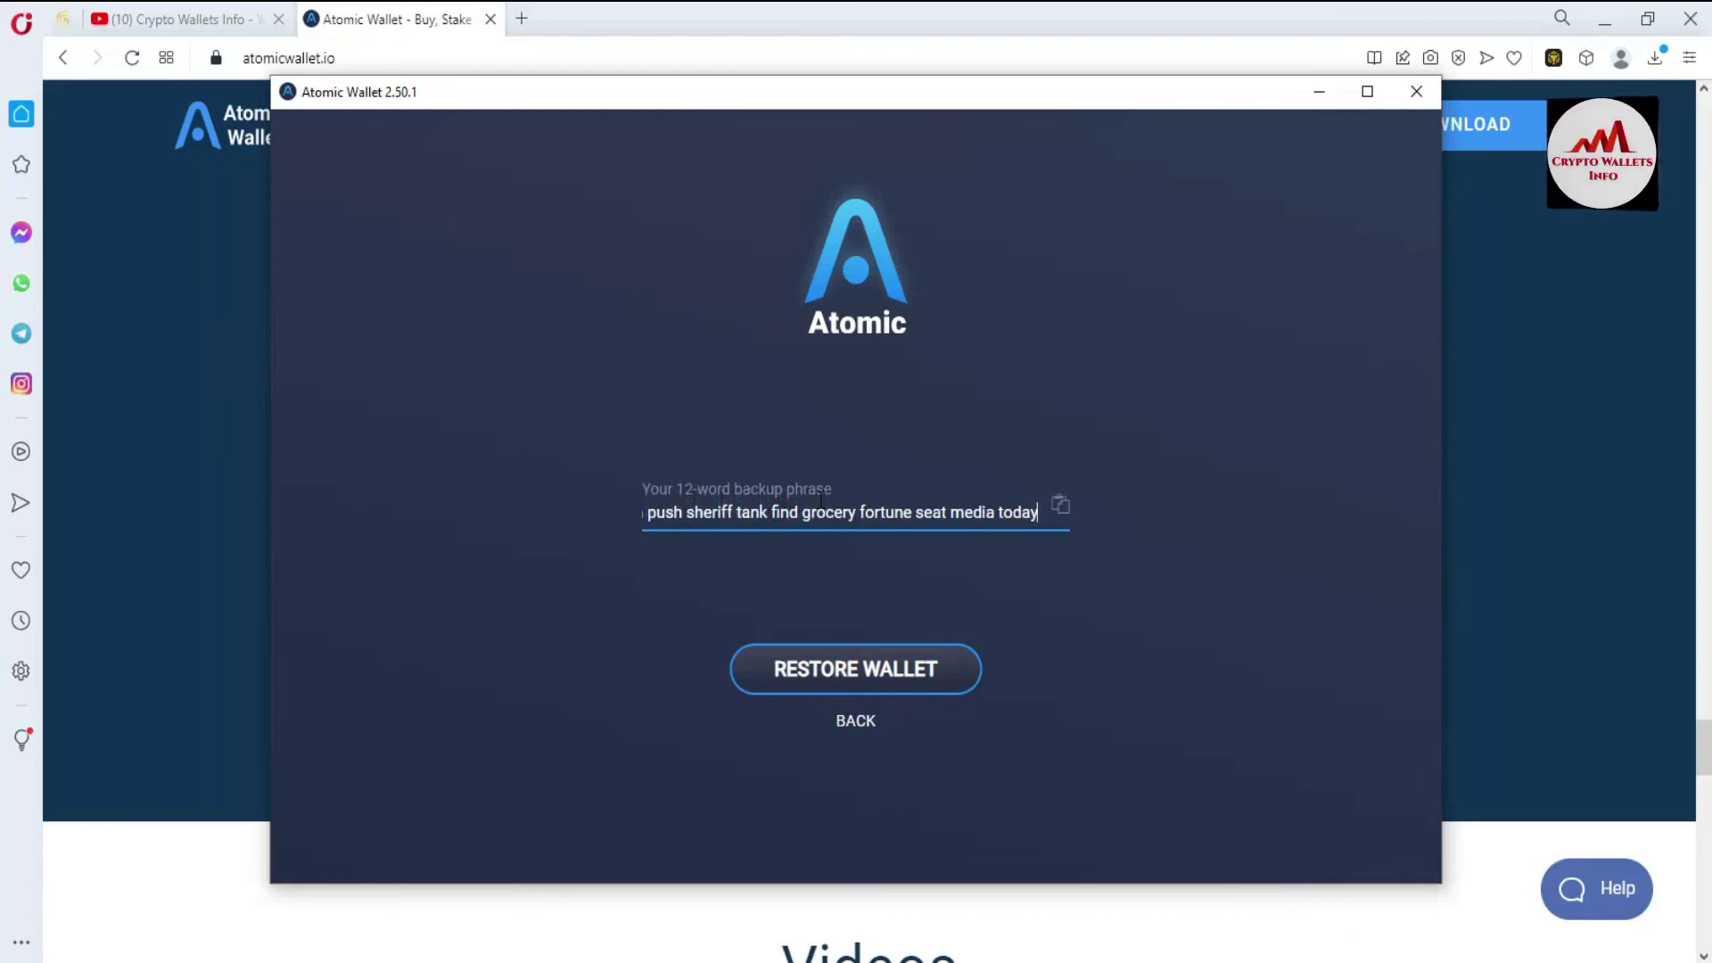
click(872, 671)
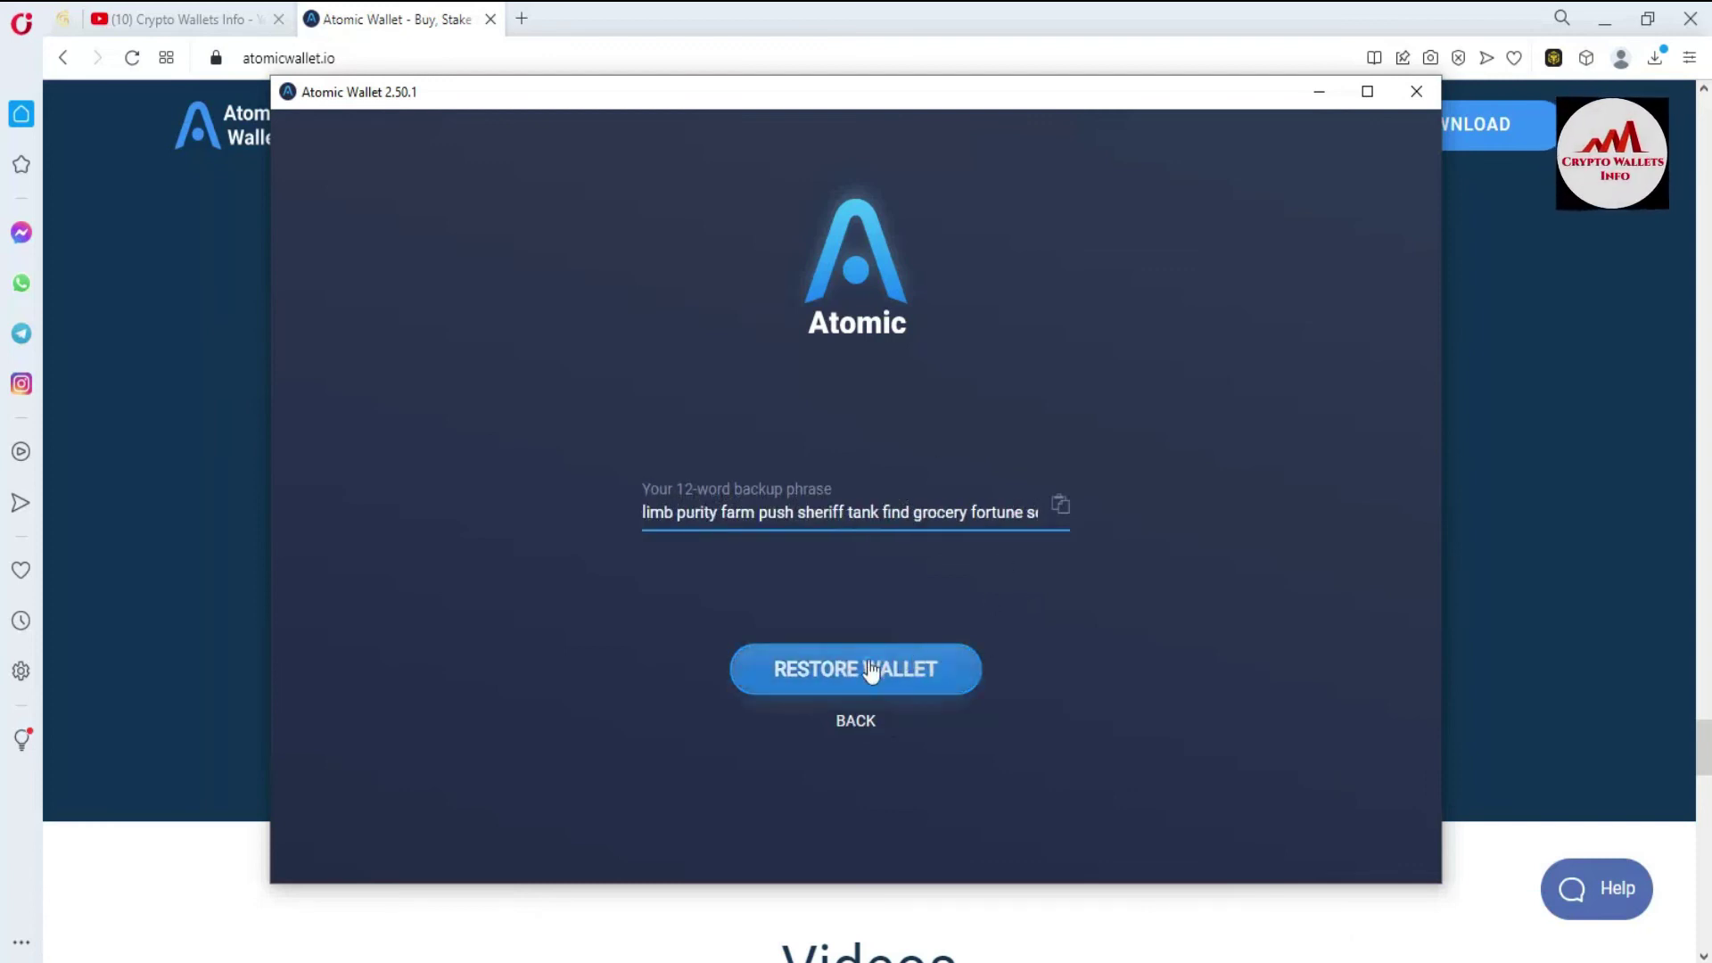
- Enter and repeat a new wallet password and set it for the restored Atomic wallet
text(*********)
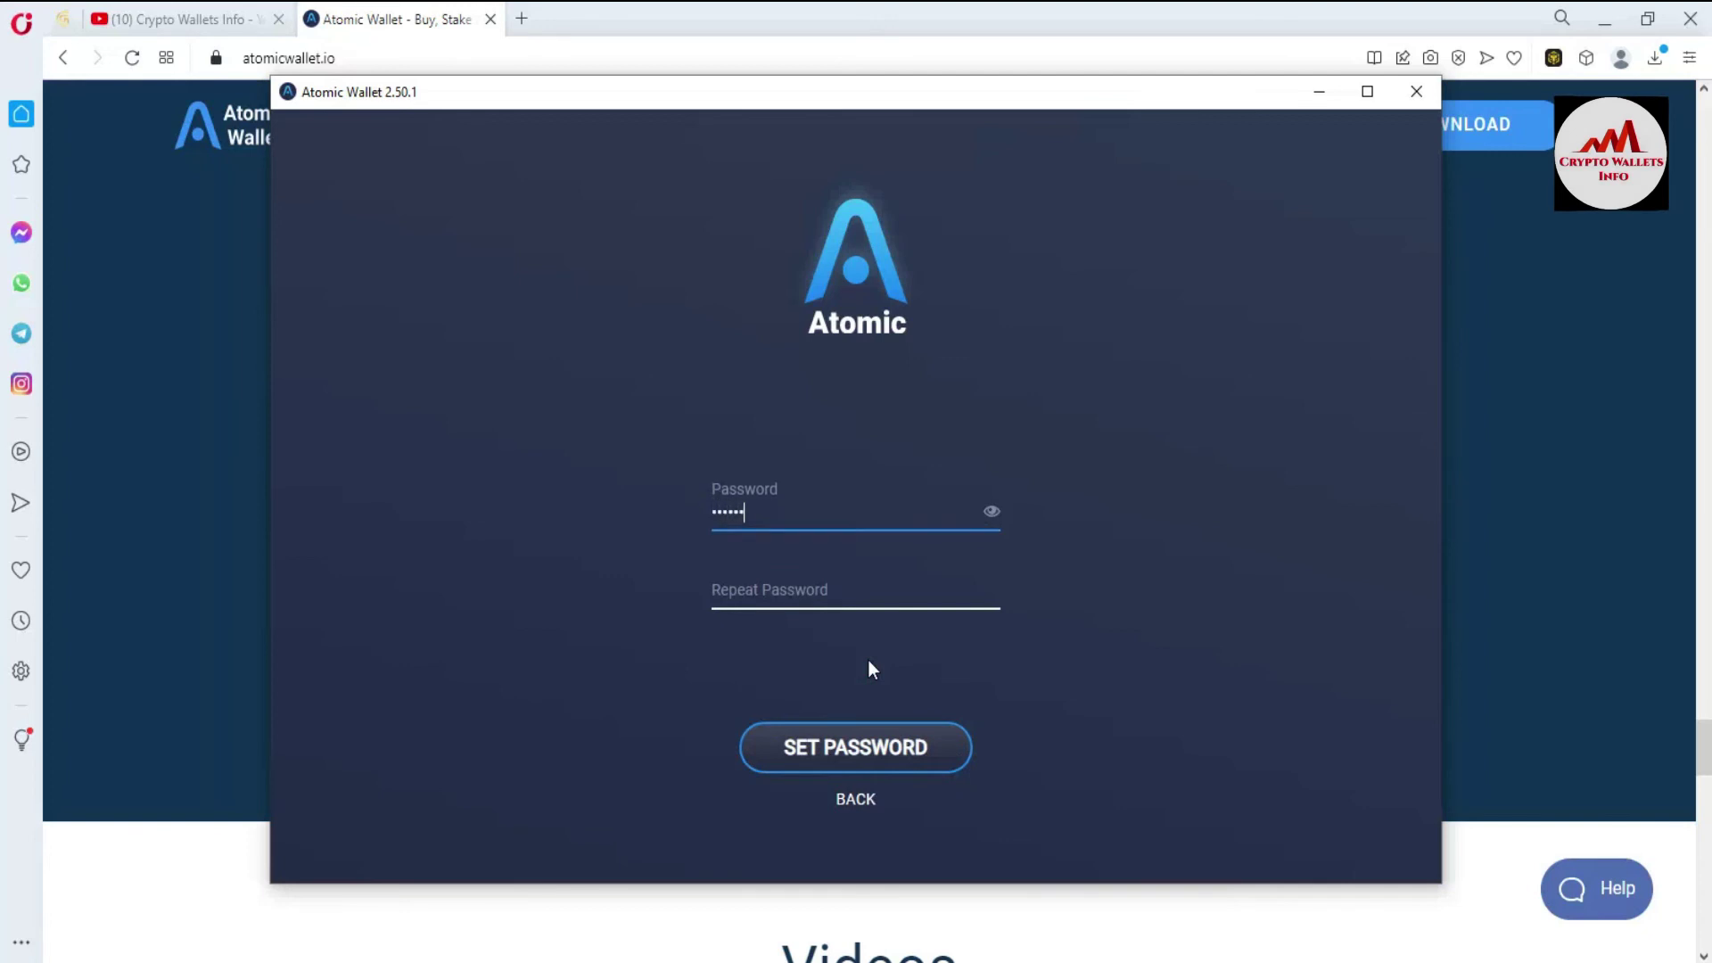
text(****)
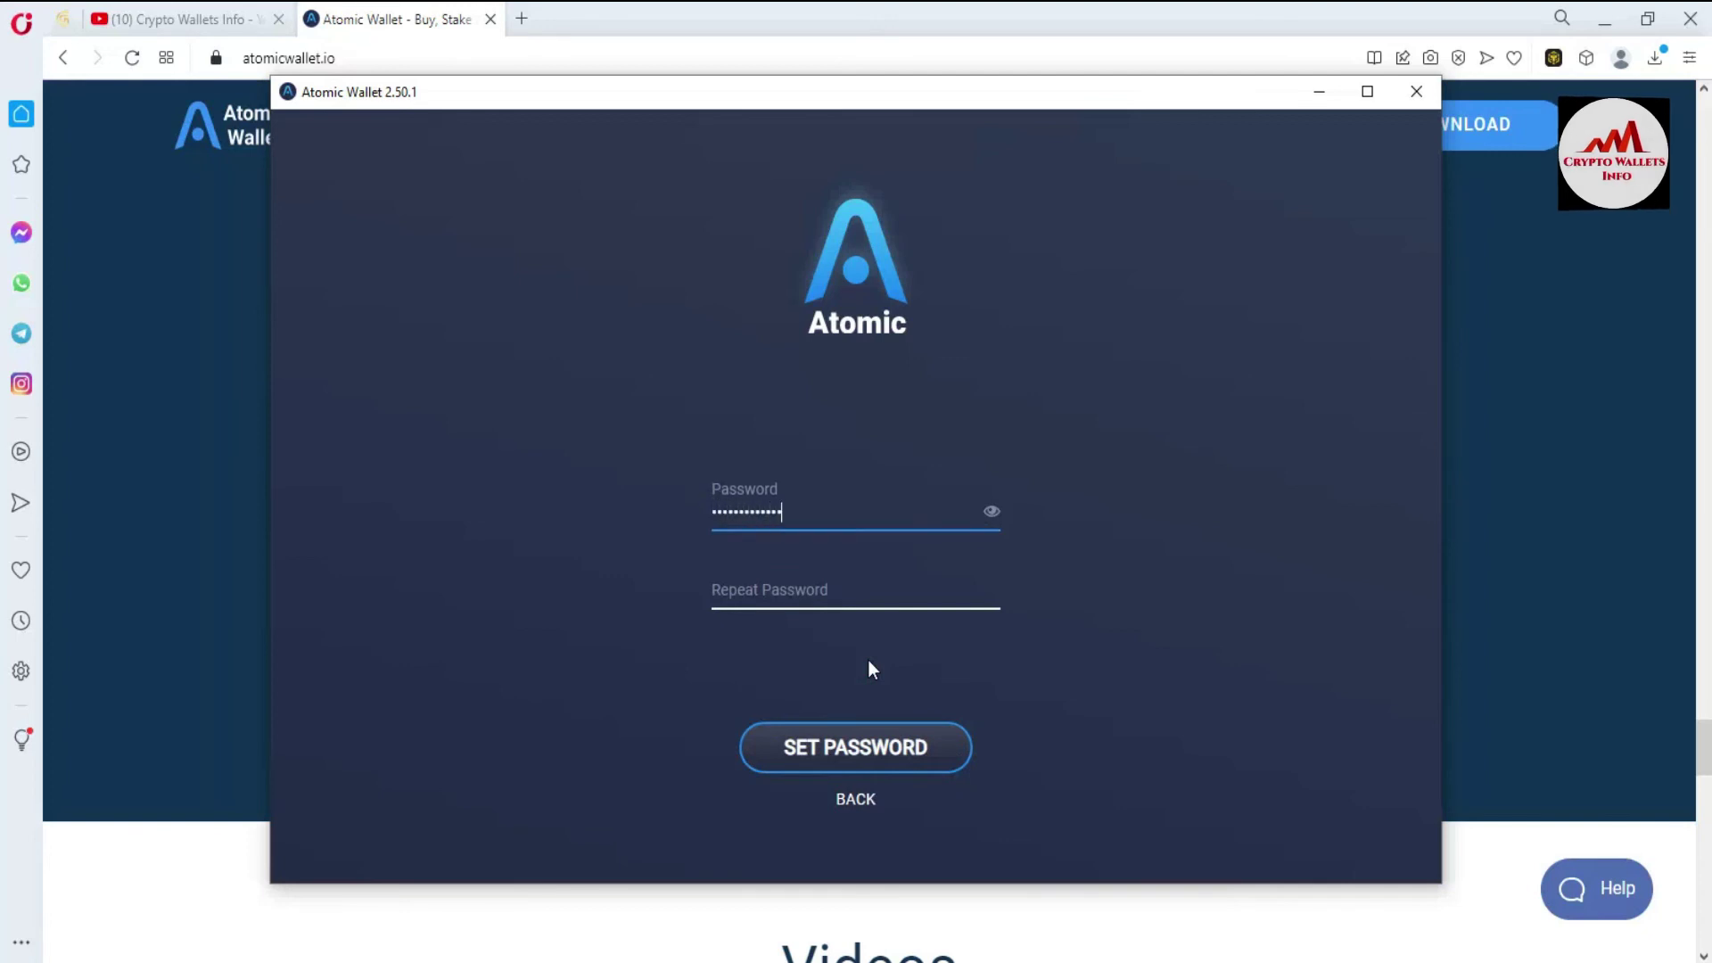
text(•••••••••••••)
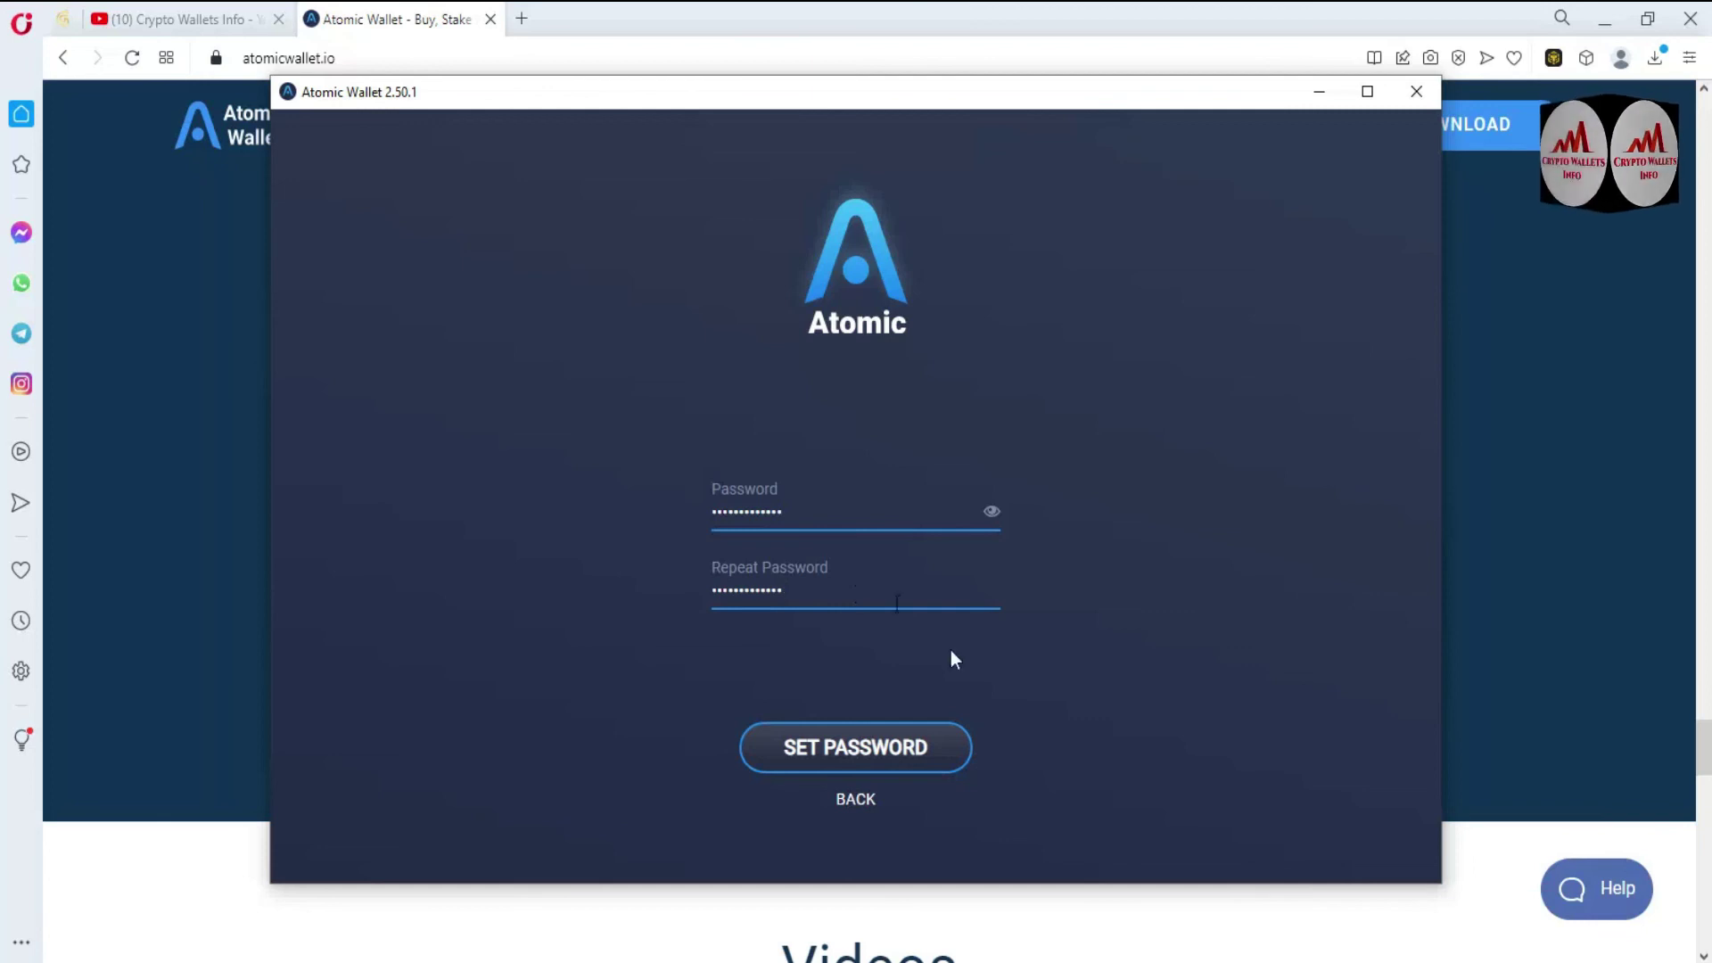
key(alt+Tab)
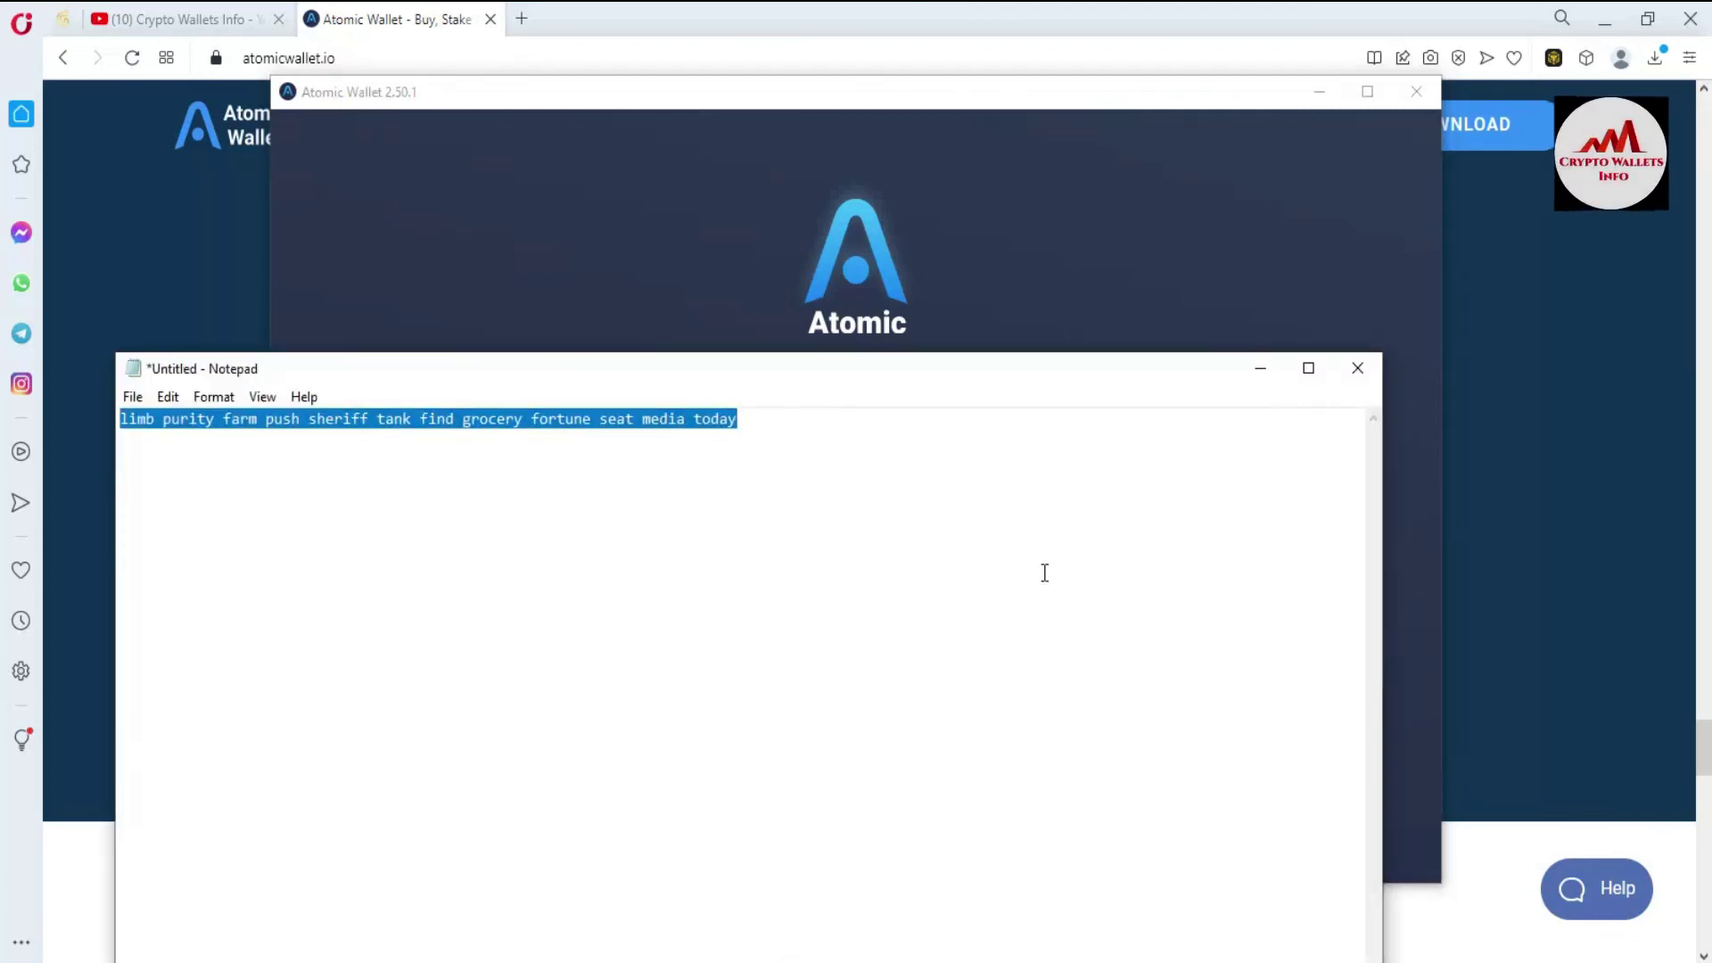
click(1036, 270)
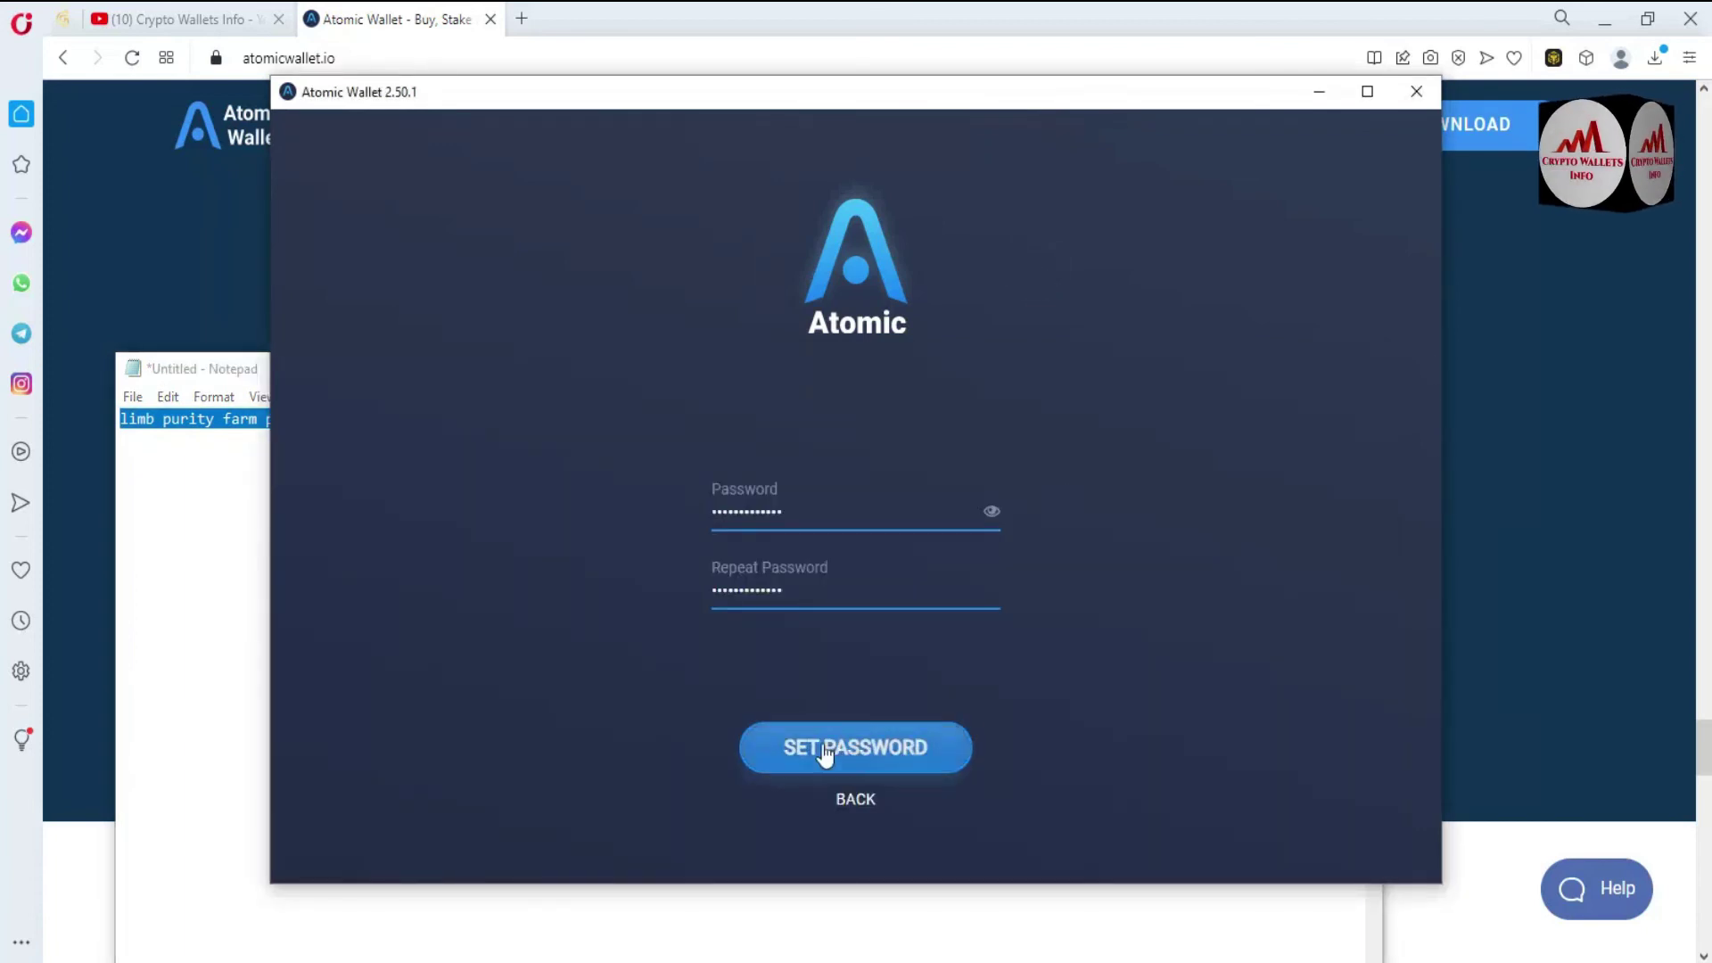
click(852, 754)
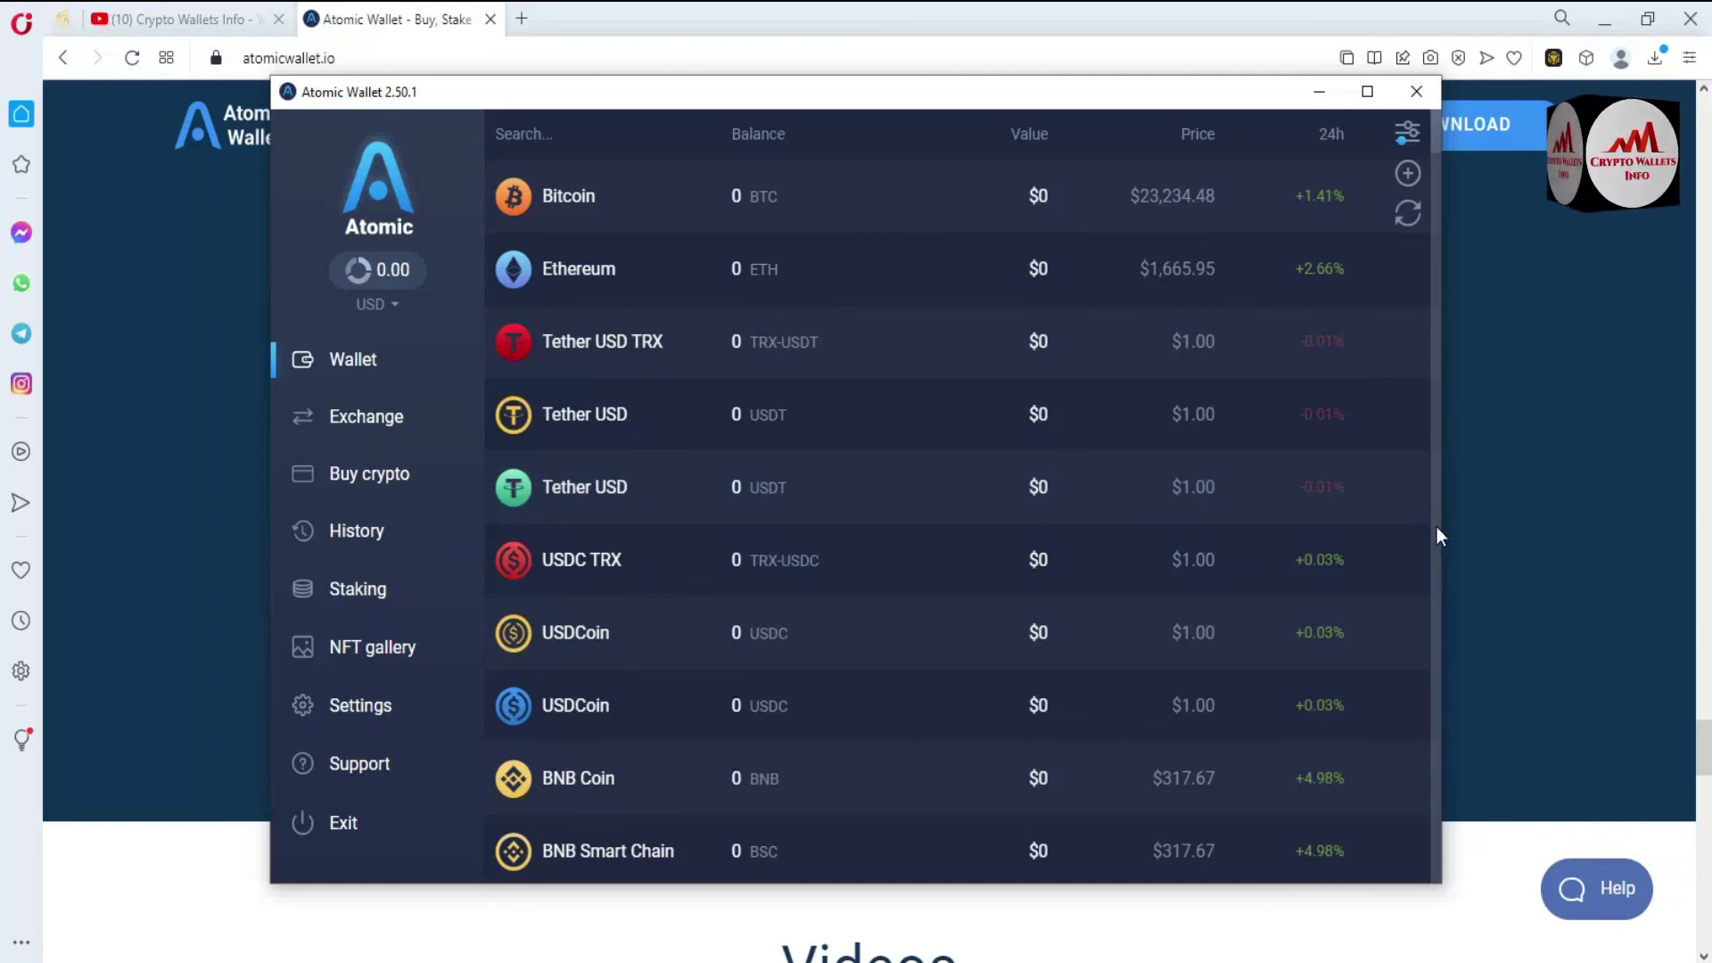
- Switch to the open YouTube tab and look through the Crypto Wallets Info channel page
click(181, 12)
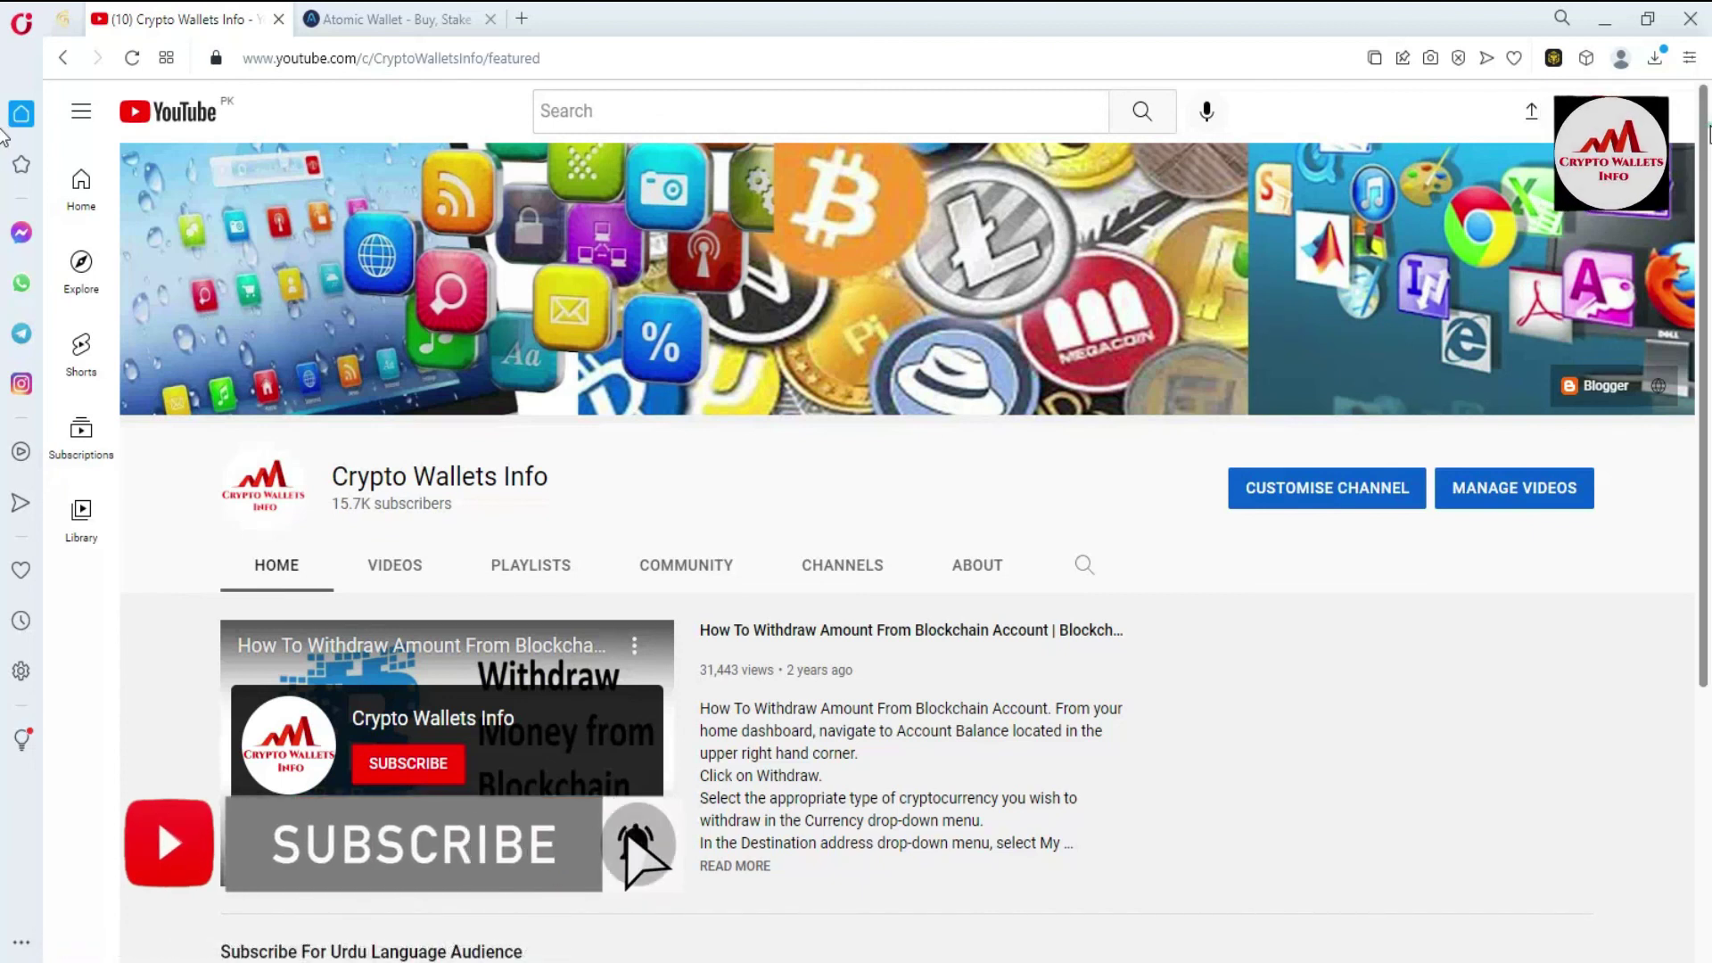
drag(1708, 125, 1708, 413)
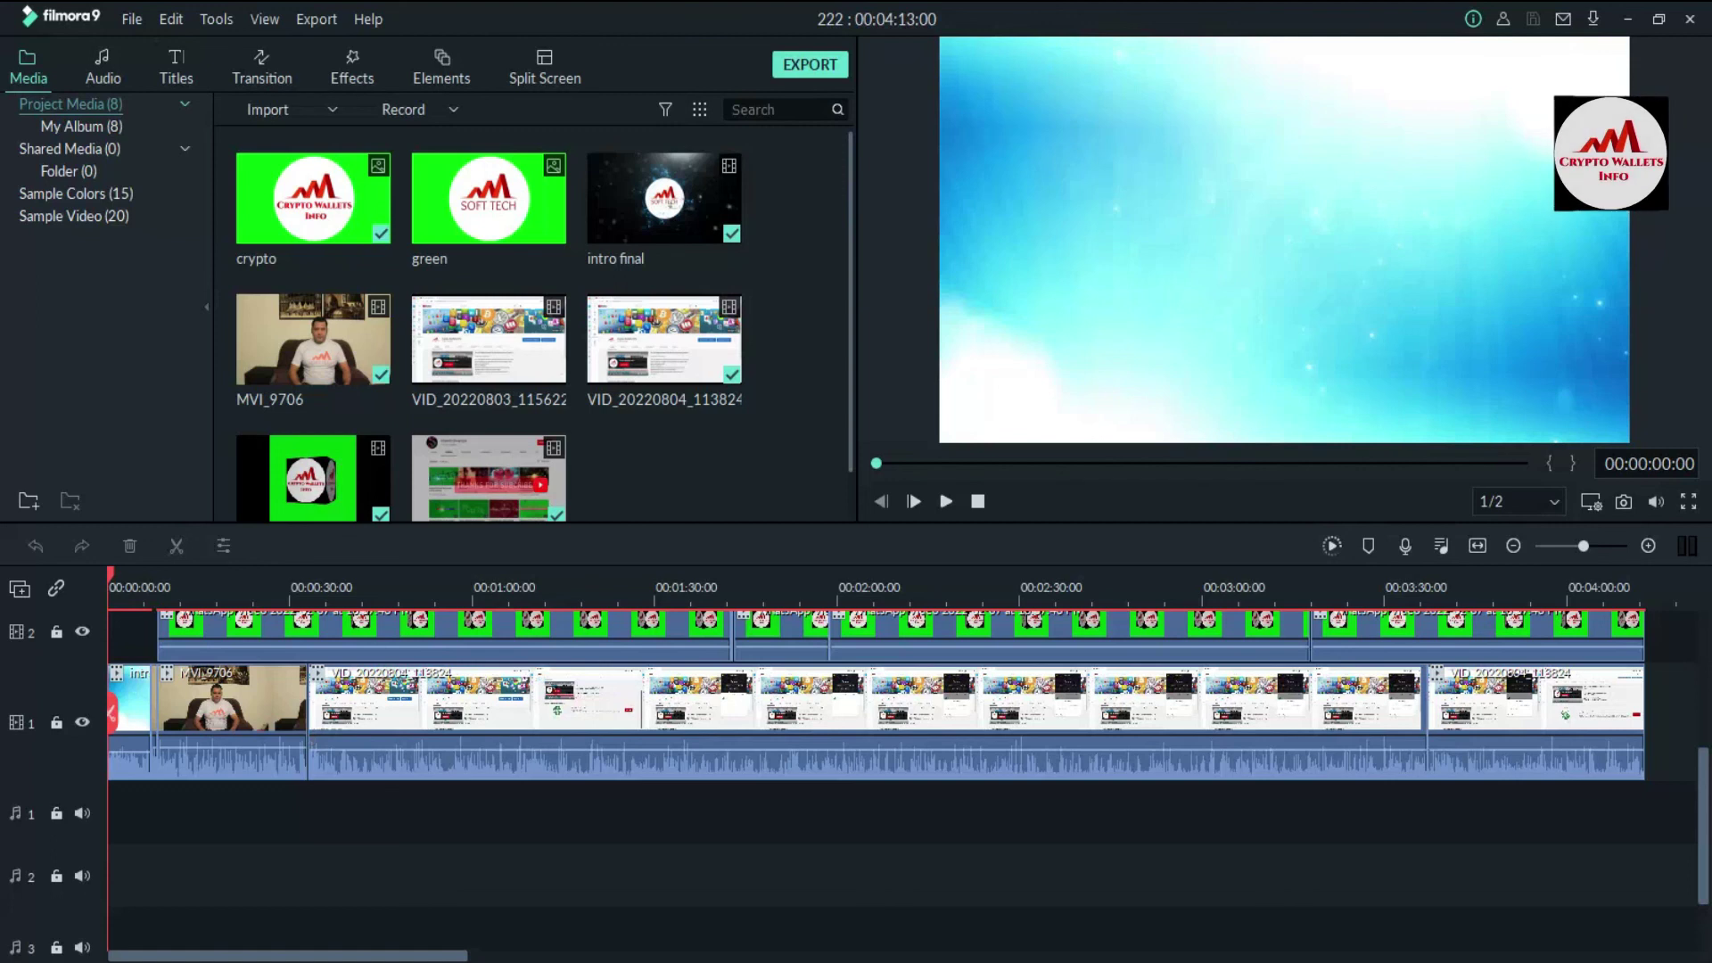
click(1445, 962)
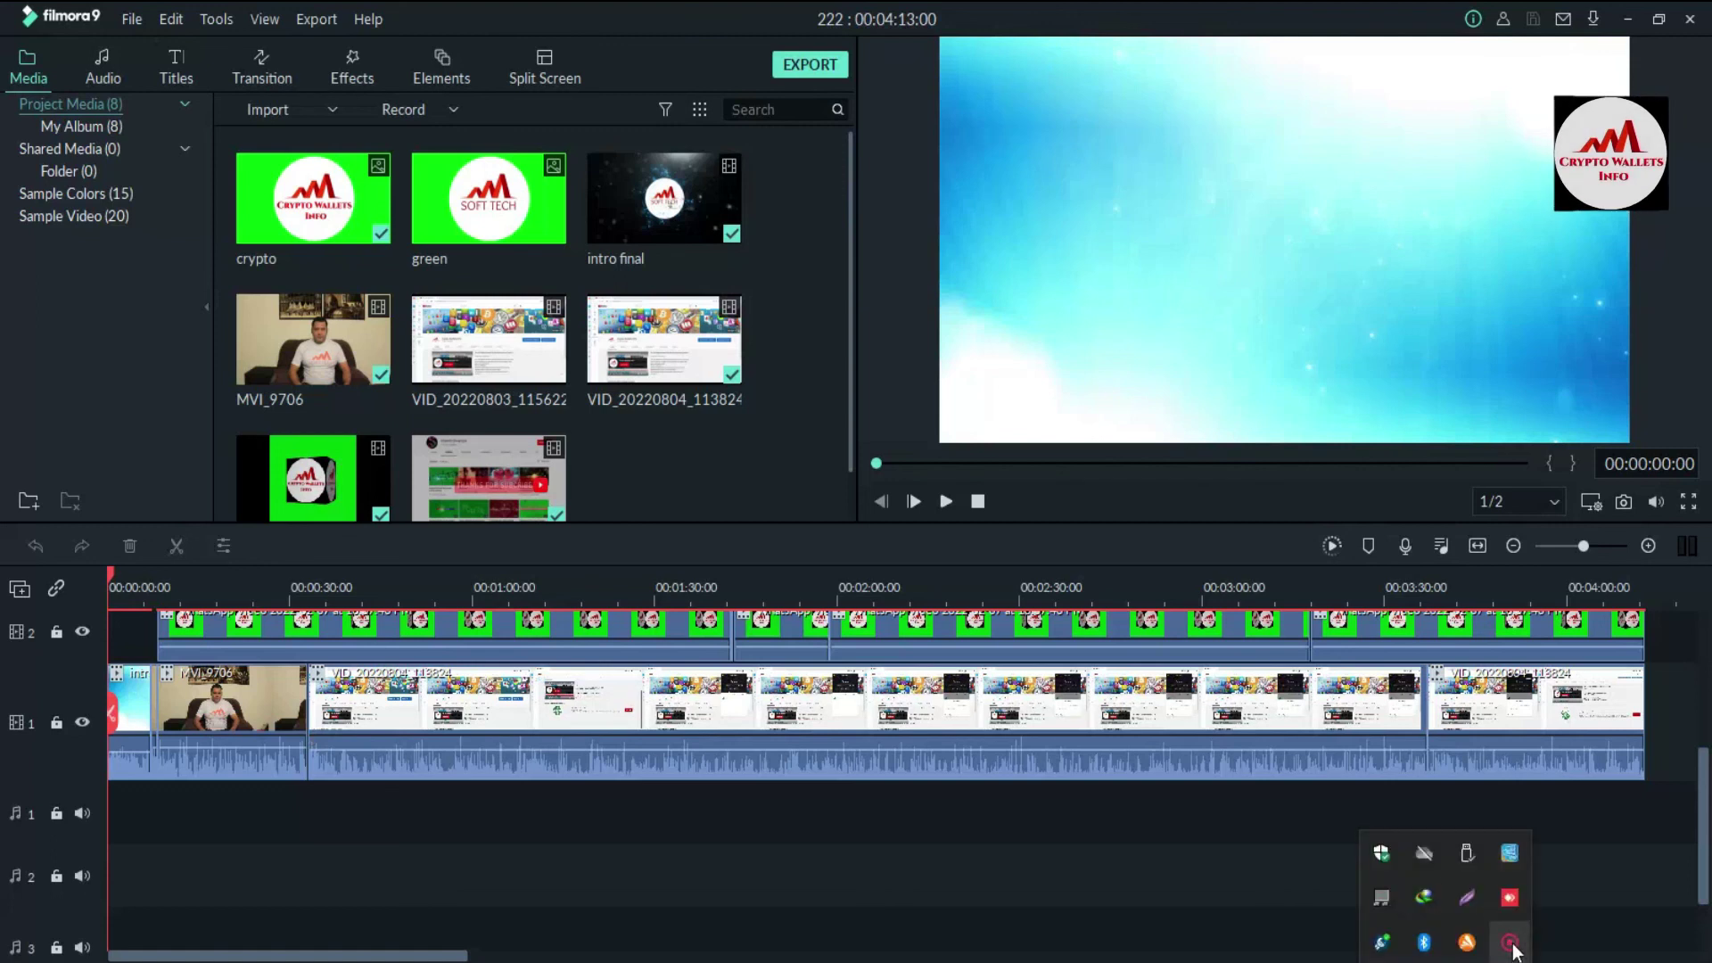